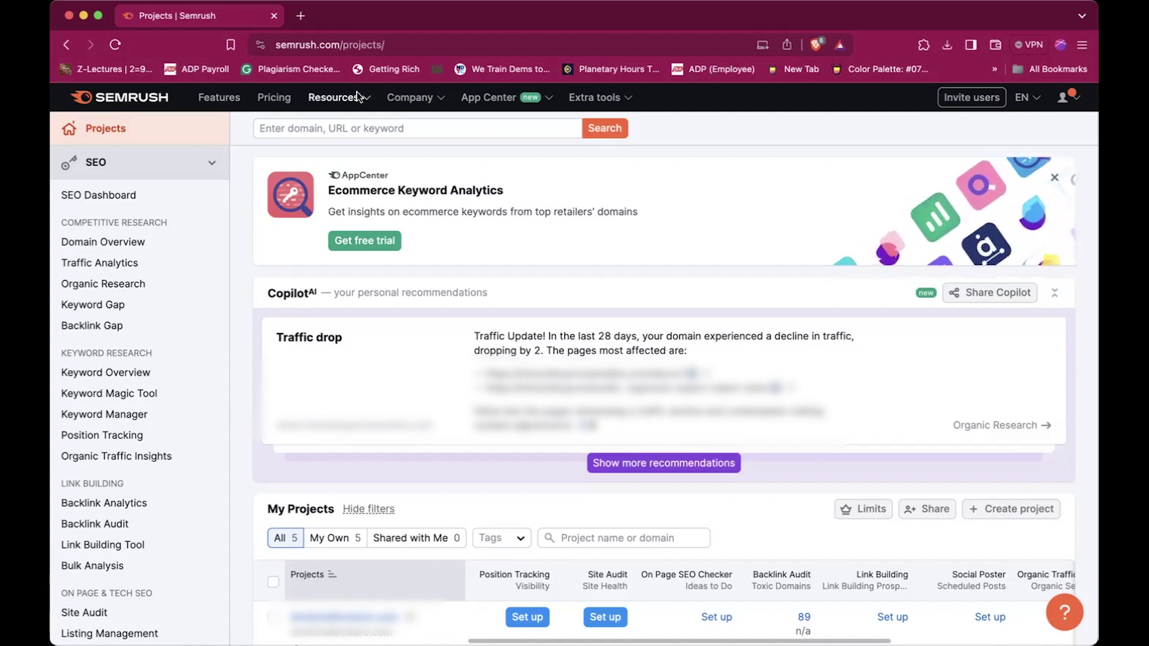
Step: Open Backlink Audit for the meetgeraldine.com project to see 9 toxic and 5 potentially toxic domains
scroll(132, 254, "down", 3)
scroll(132, 254, "down", 3)
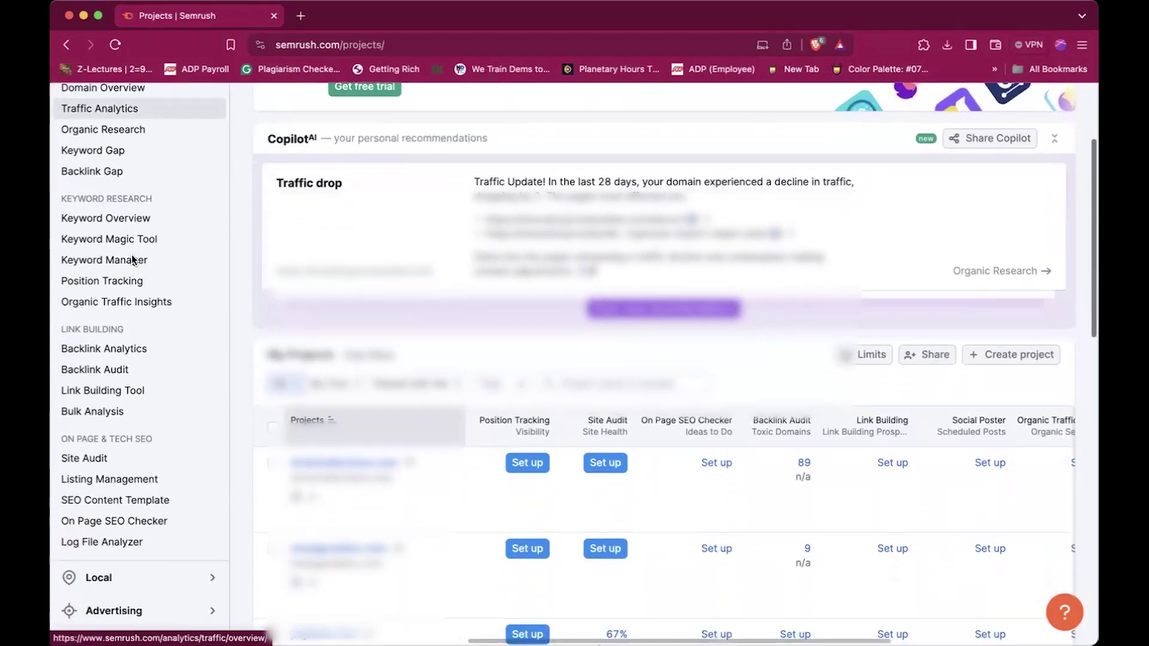
left_click(105, 368)
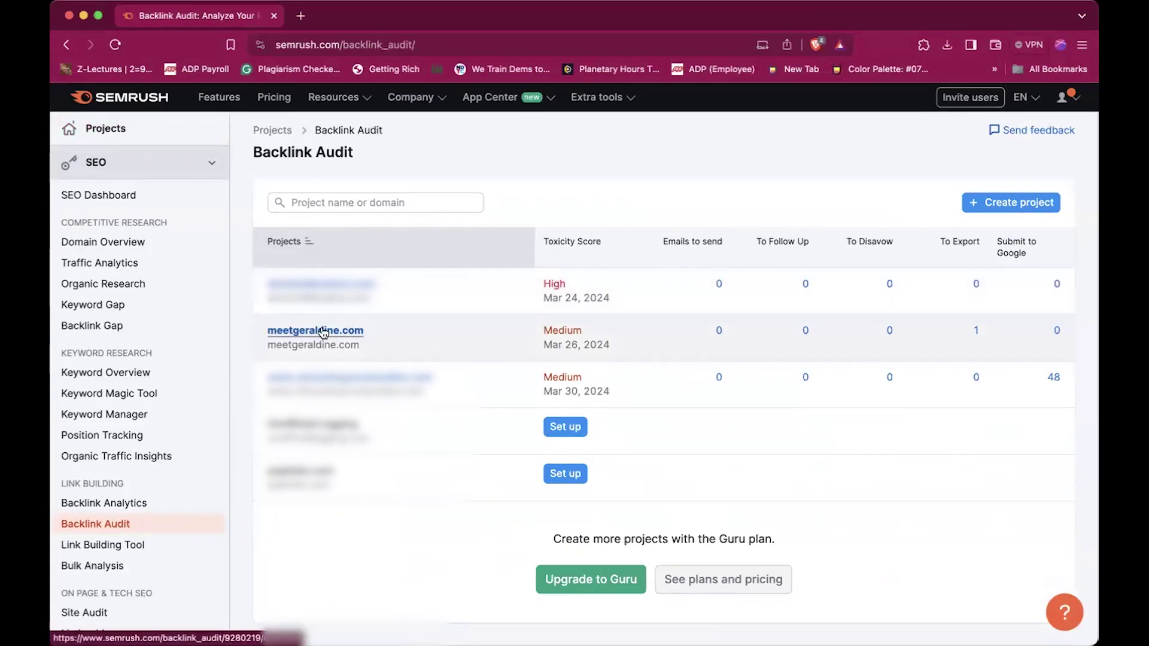
left_click(323, 331)
scroll(714, 449, "down", 1)
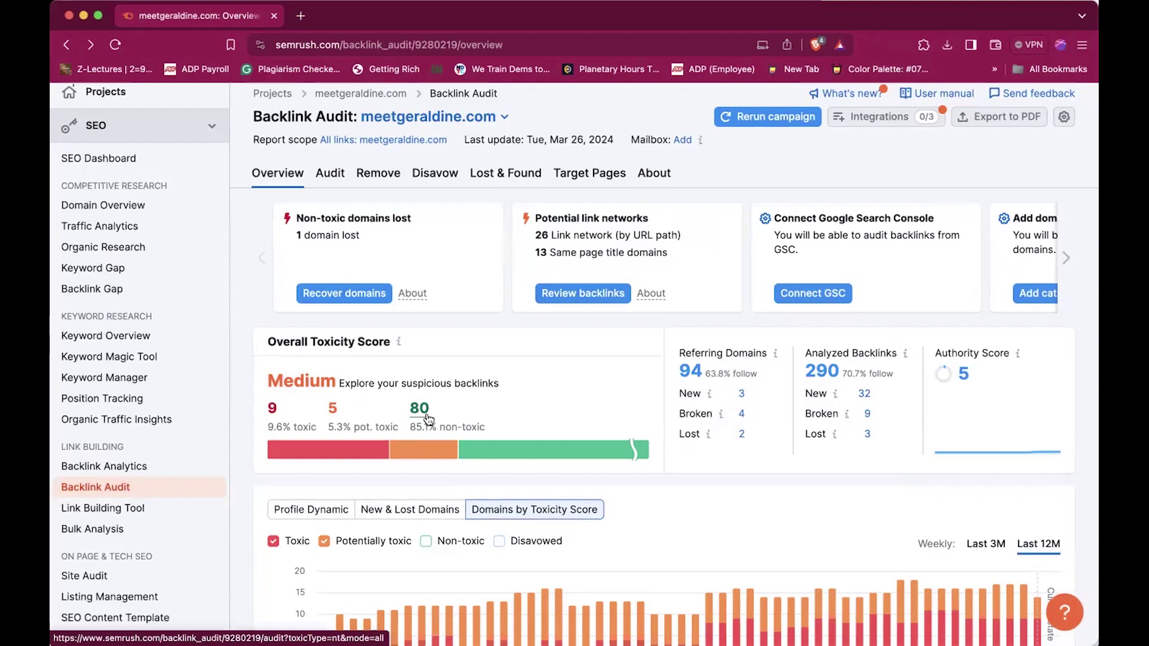
Step: Switch to the Audit tab and scroll to the 94 referring domains awaiting review
left_click(330, 173)
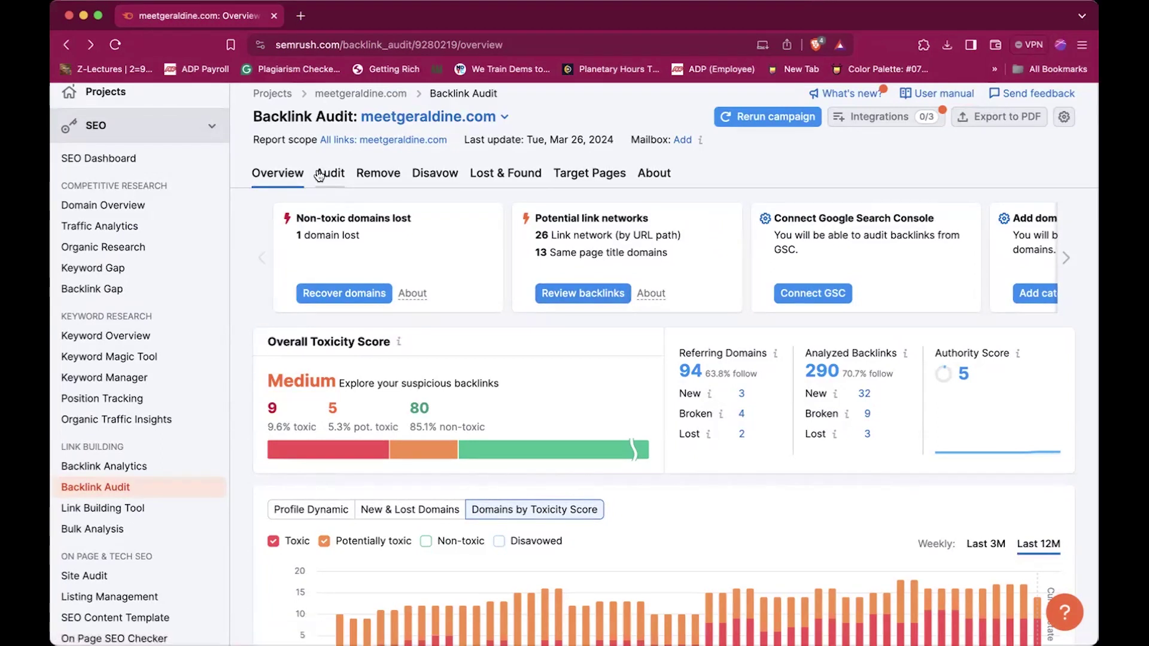
scroll(462, 302, "down", 1)
scroll(395, 354, "down", 1)
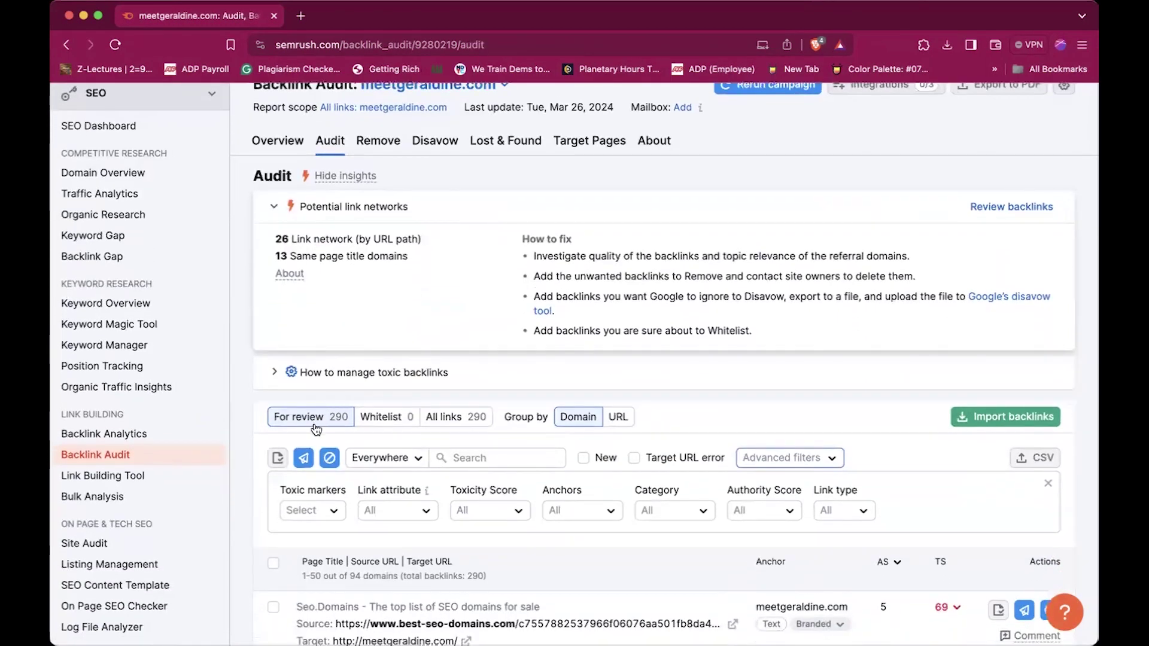
scroll(321, 424, "down", 3)
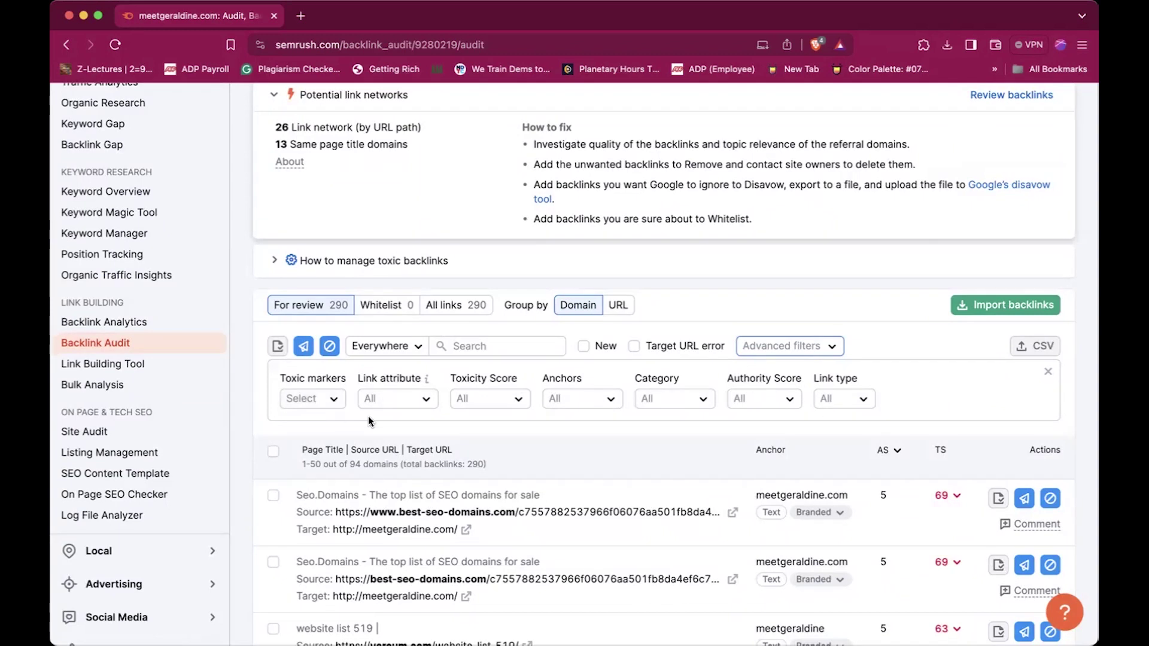
Step: Filter the review list to Toxicity Score 60–100 Toxic and scroll through the 9 domains
left_click(474, 404)
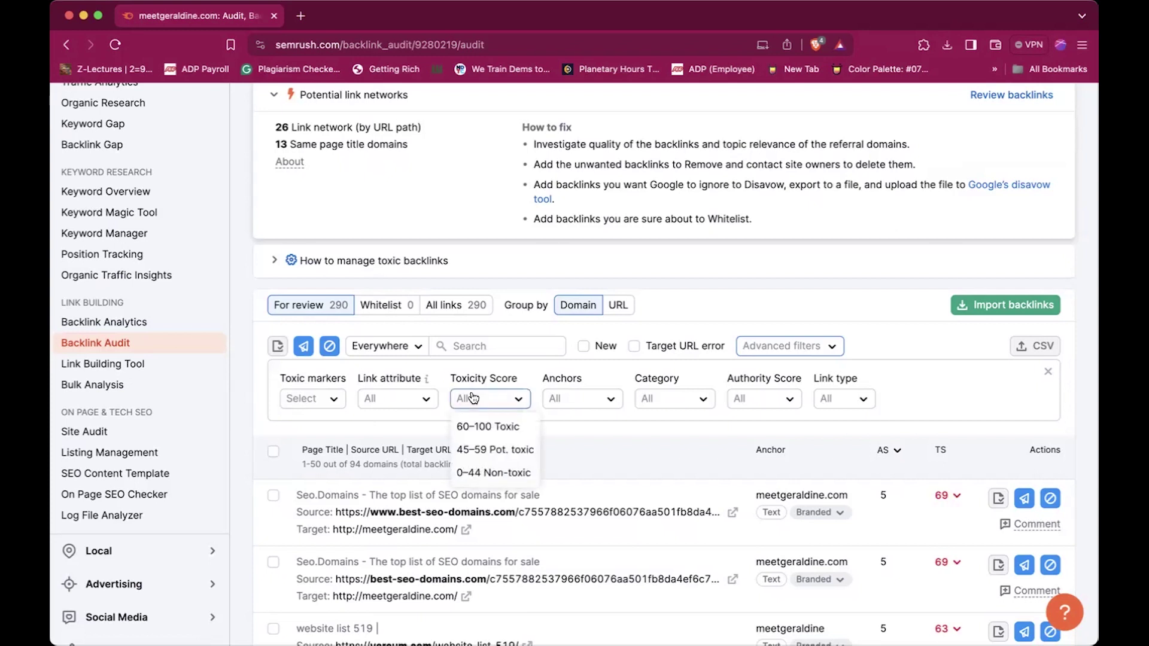
left_click(500, 428)
scroll(497, 427, "down", 5)
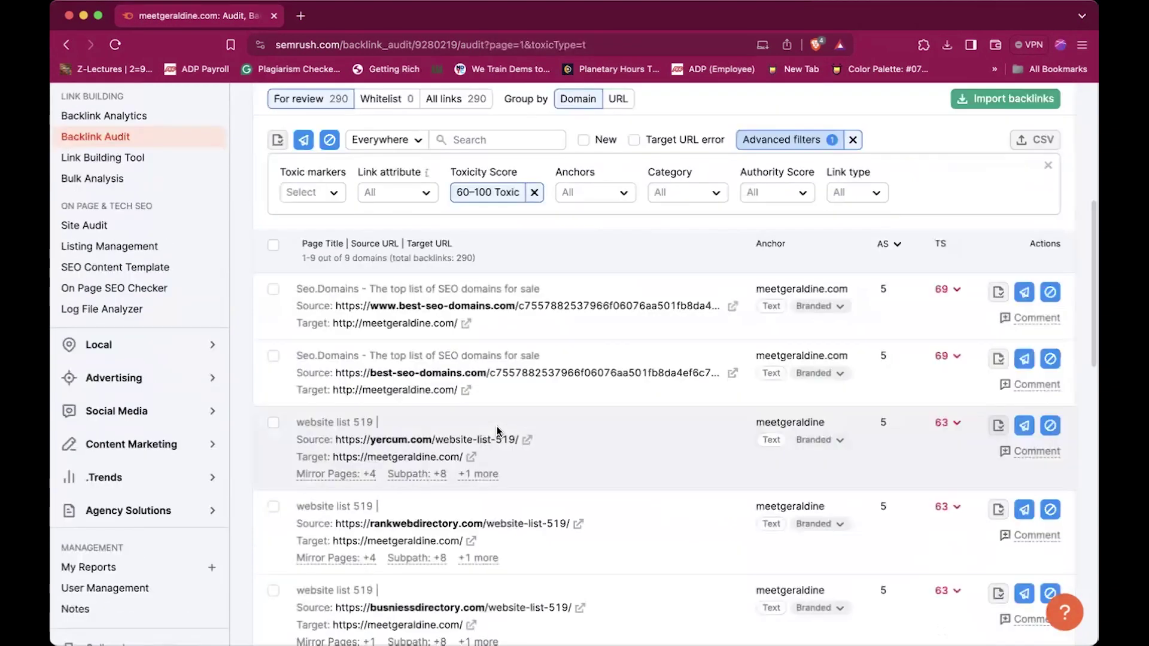
scroll(497, 426, "down", 3)
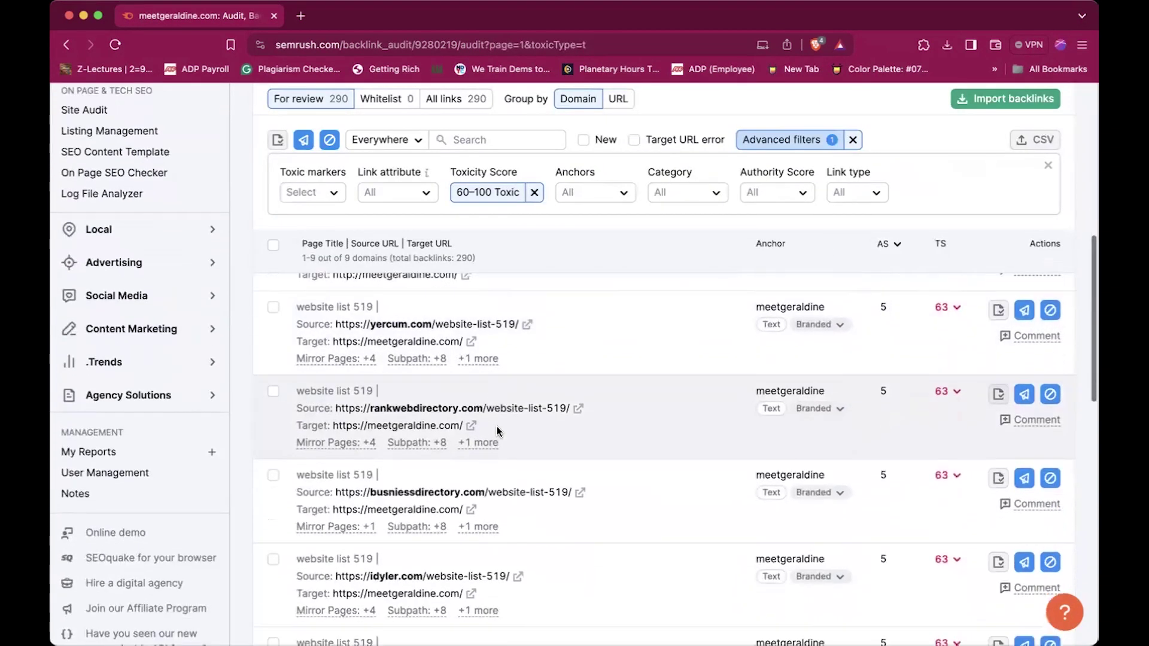
scroll(497, 426, "down", 2)
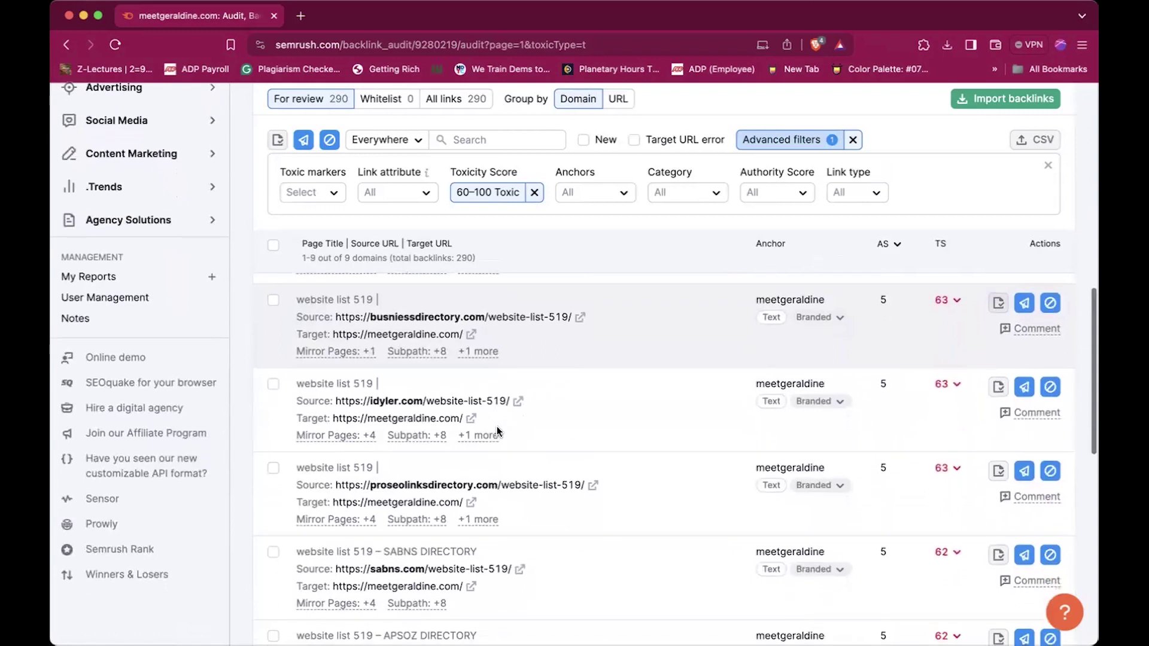
scroll(497, 426, "down", 1)
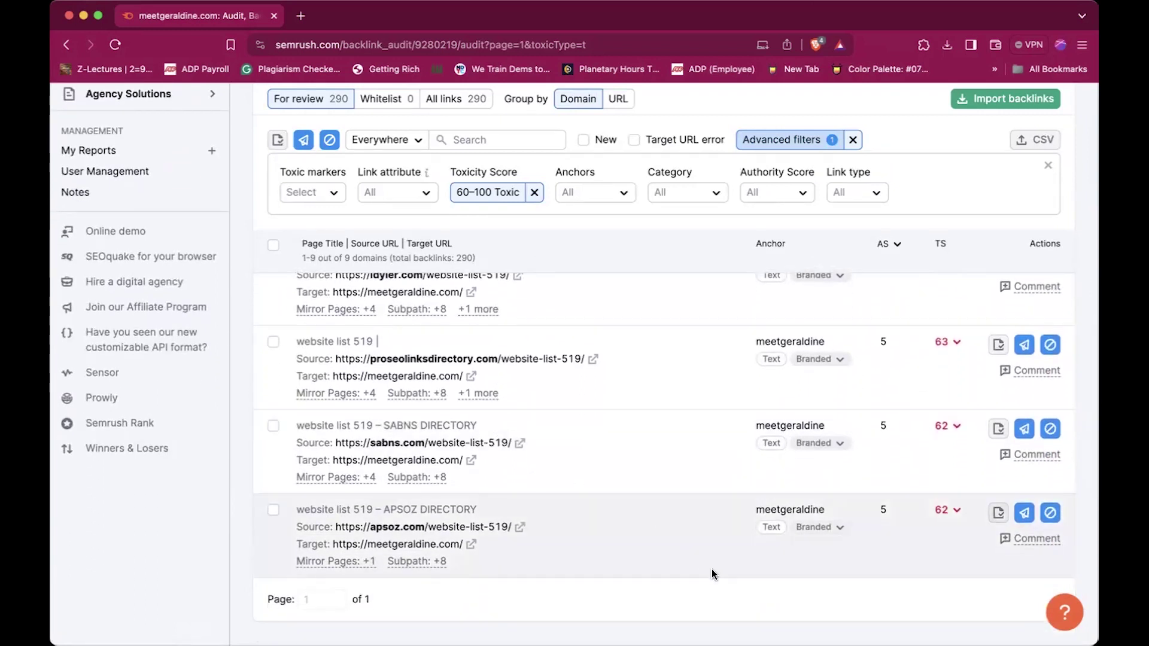
scroll(712, 569, "up", 3)
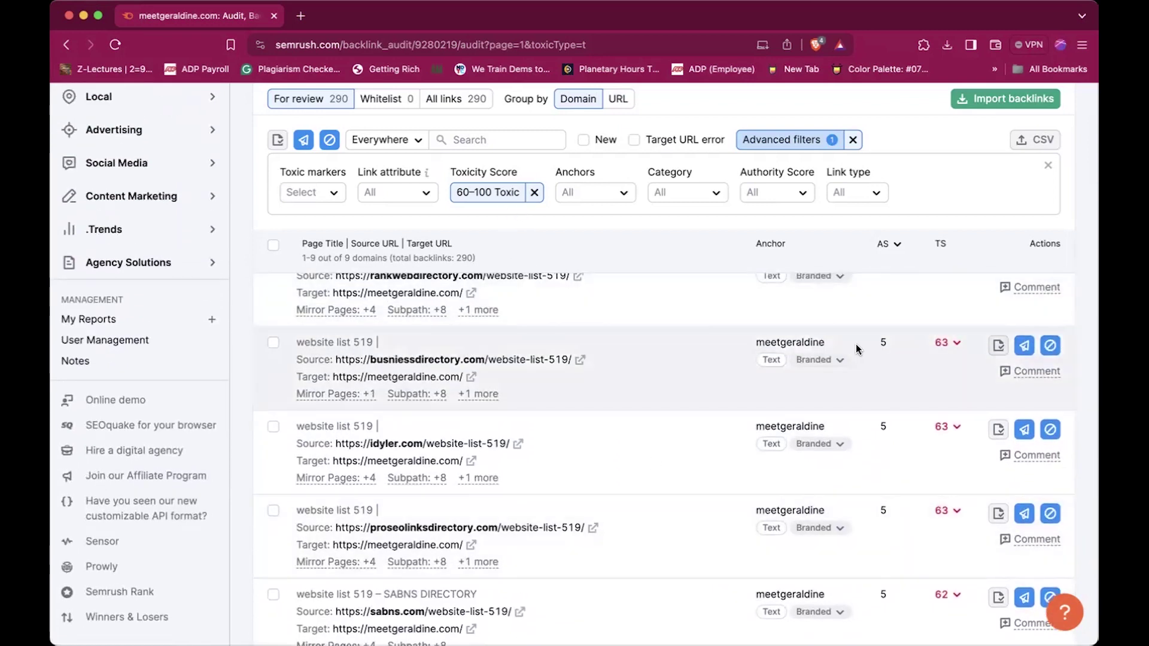
scroll(858, 345, "up", 5)
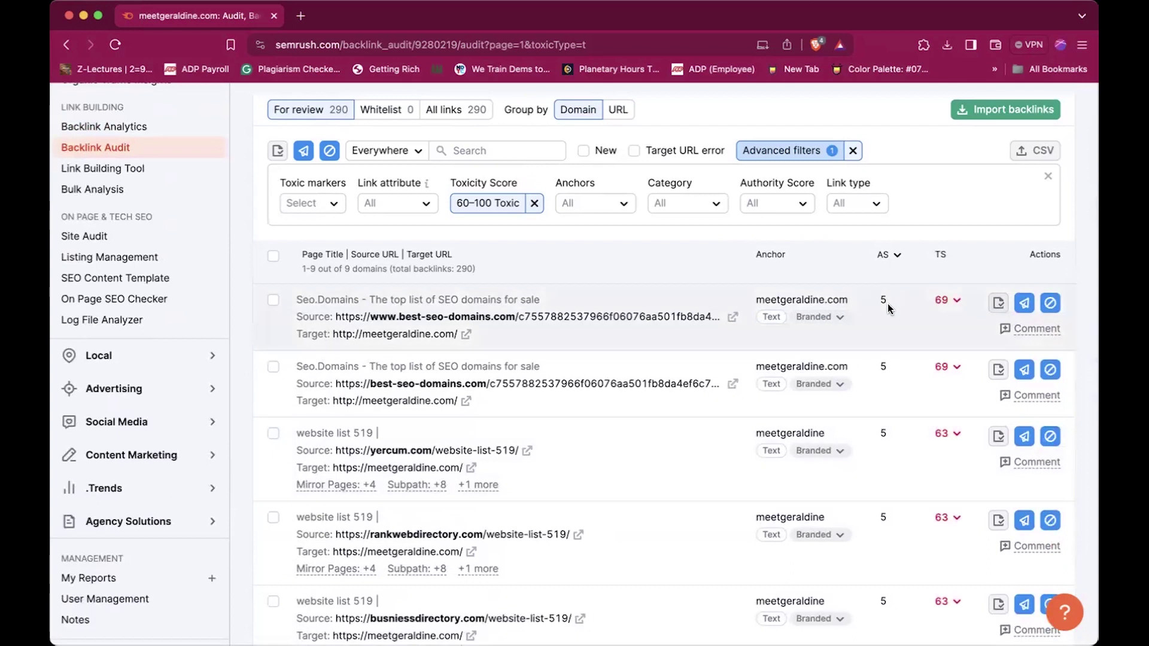
mouse_move(892, 262)
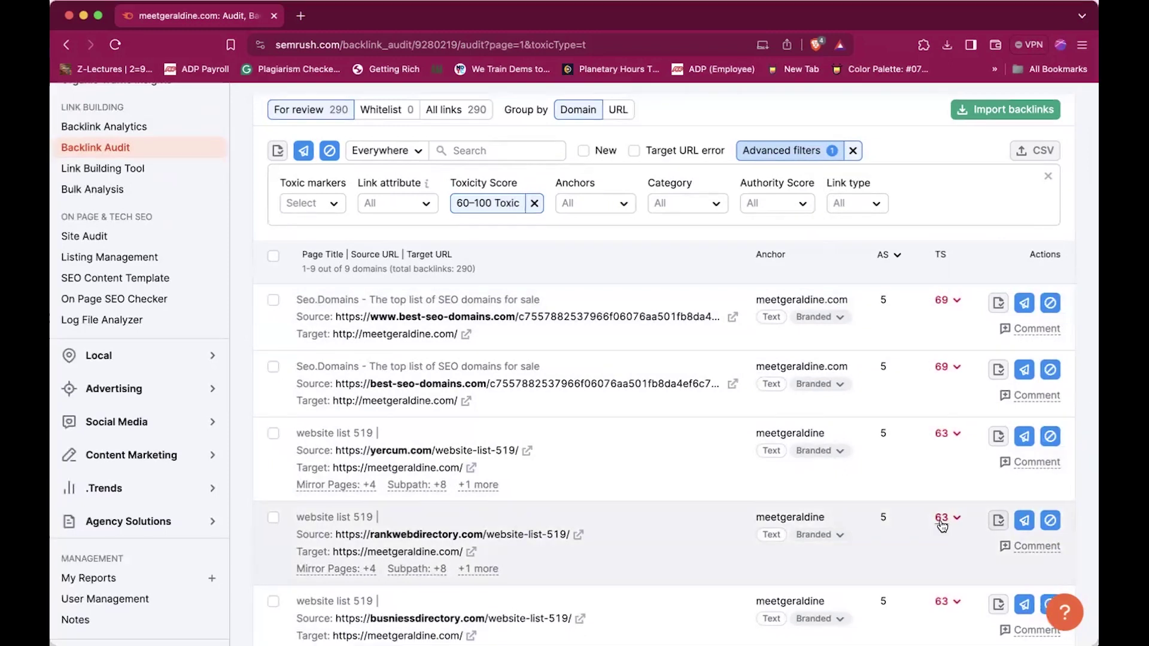
scroll(293, 371, "up", 2)
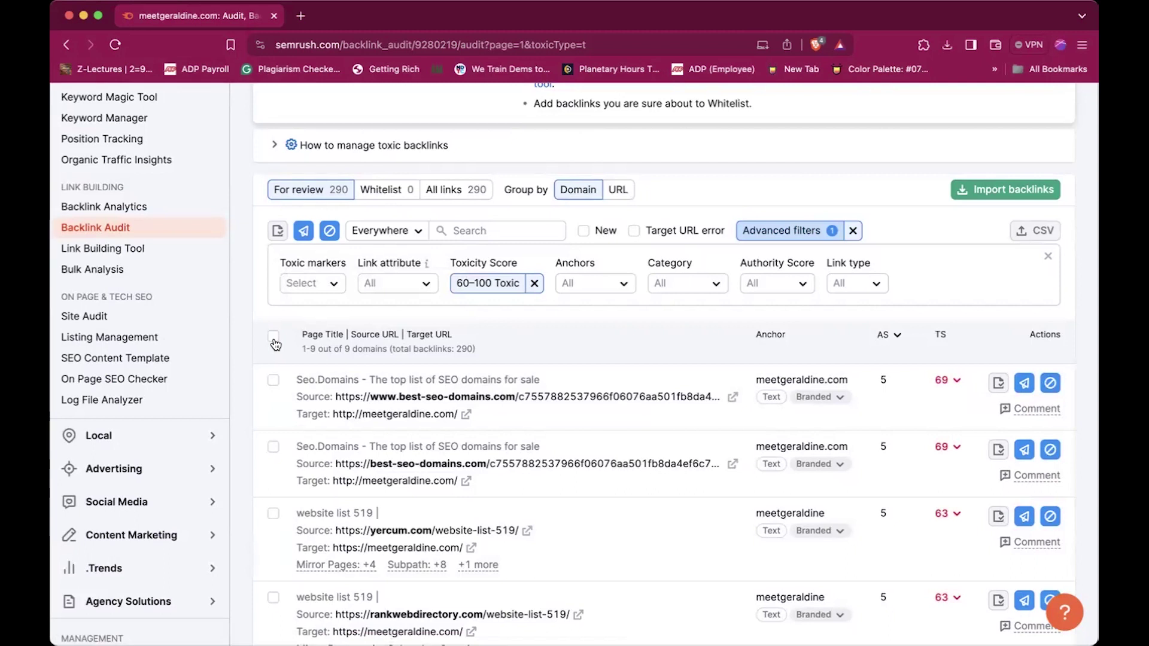
Step: Select all 9 toxic domains and move them to Disavow at Domain level
left_click(274, 340)
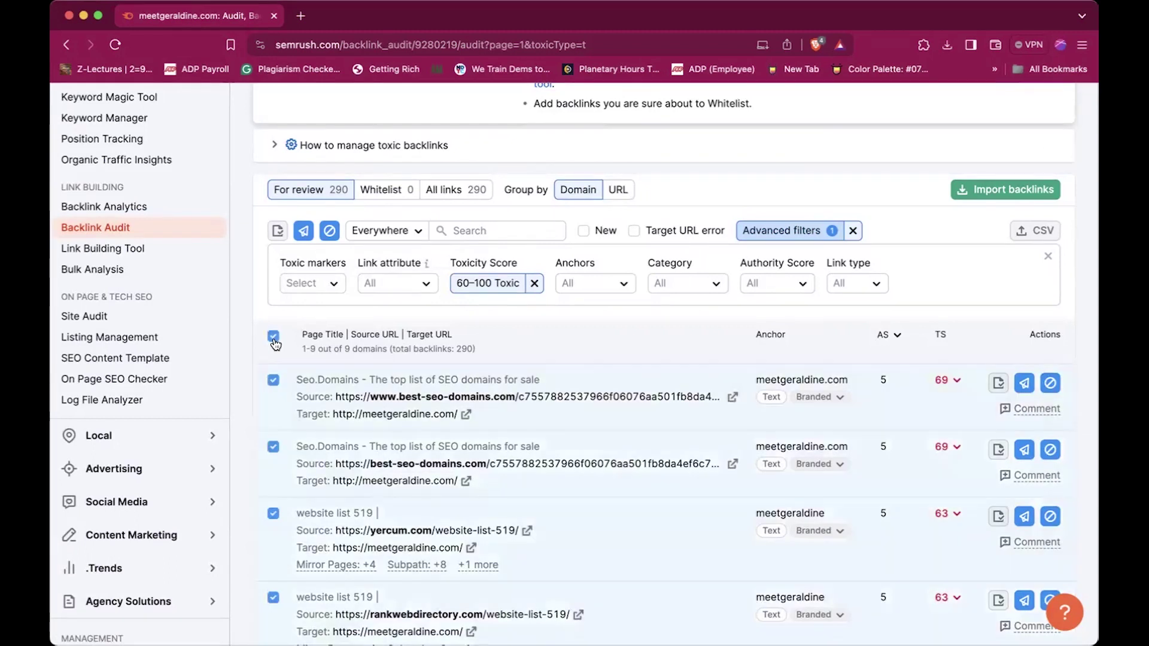
scroll(274, 342, "down", 10)
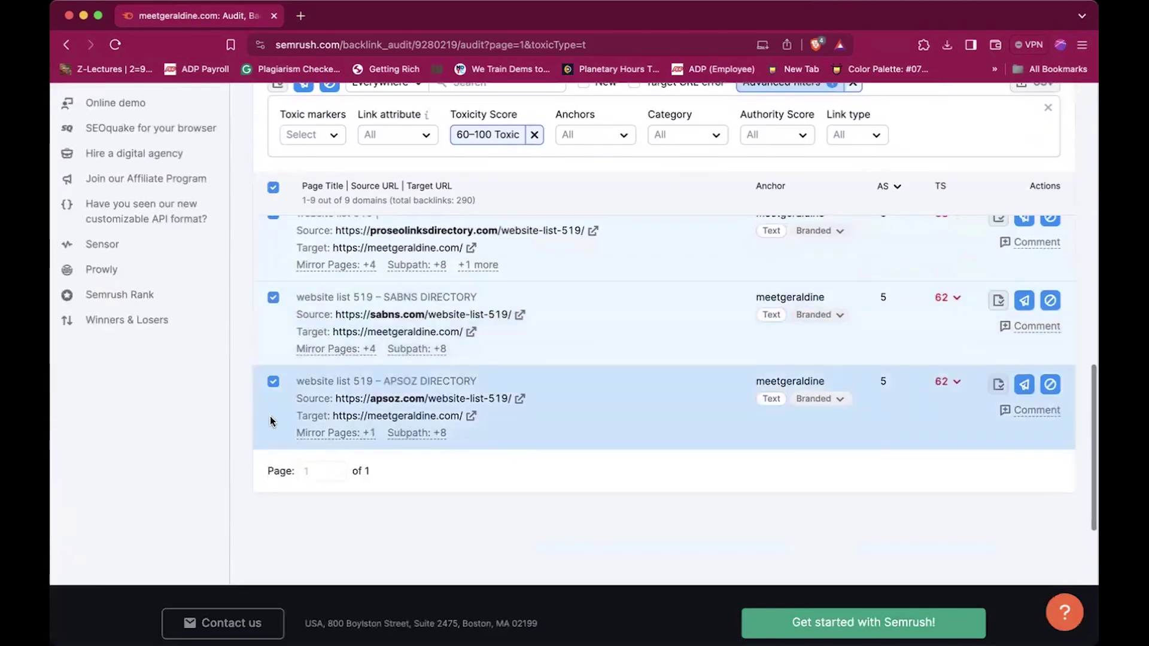
scroll(271, 415, "up", 10)
scroll(270, 415, "up", 2)
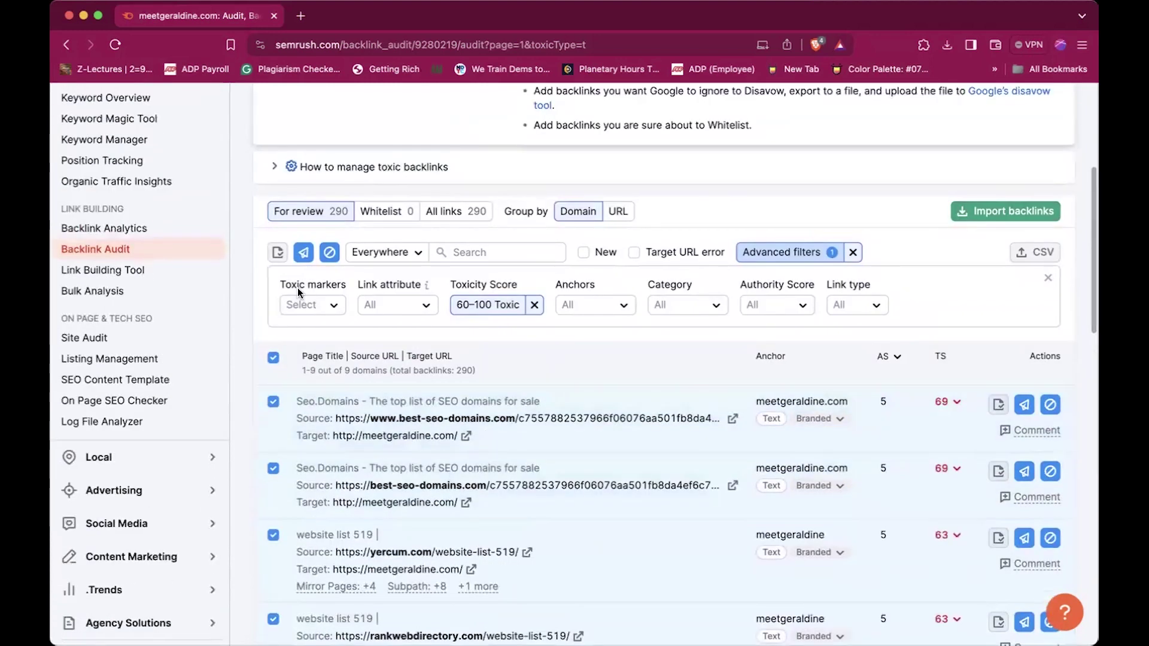
left_click(329, 254)
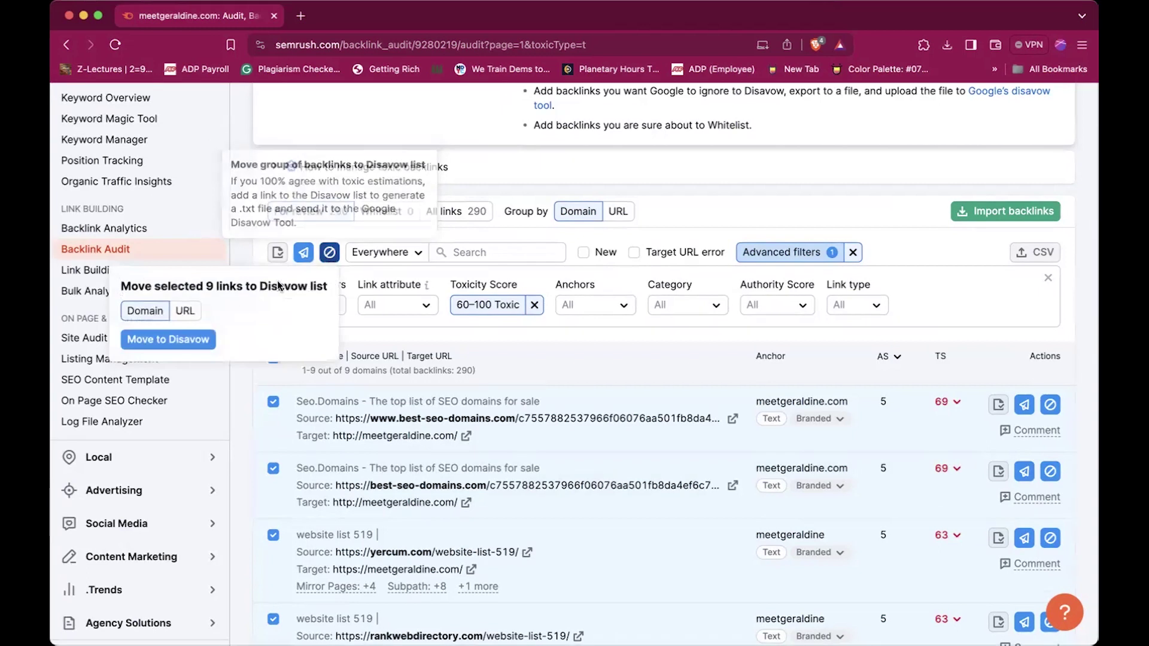
left_click(147, 344)
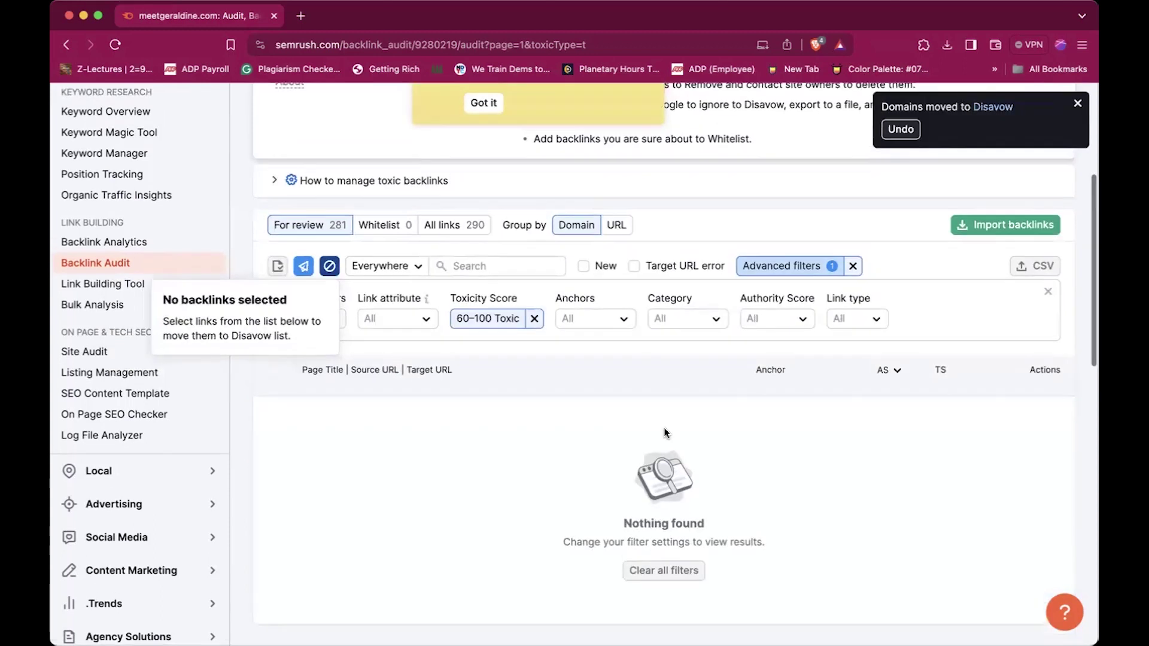
scroll(665, 430, "up", 2)
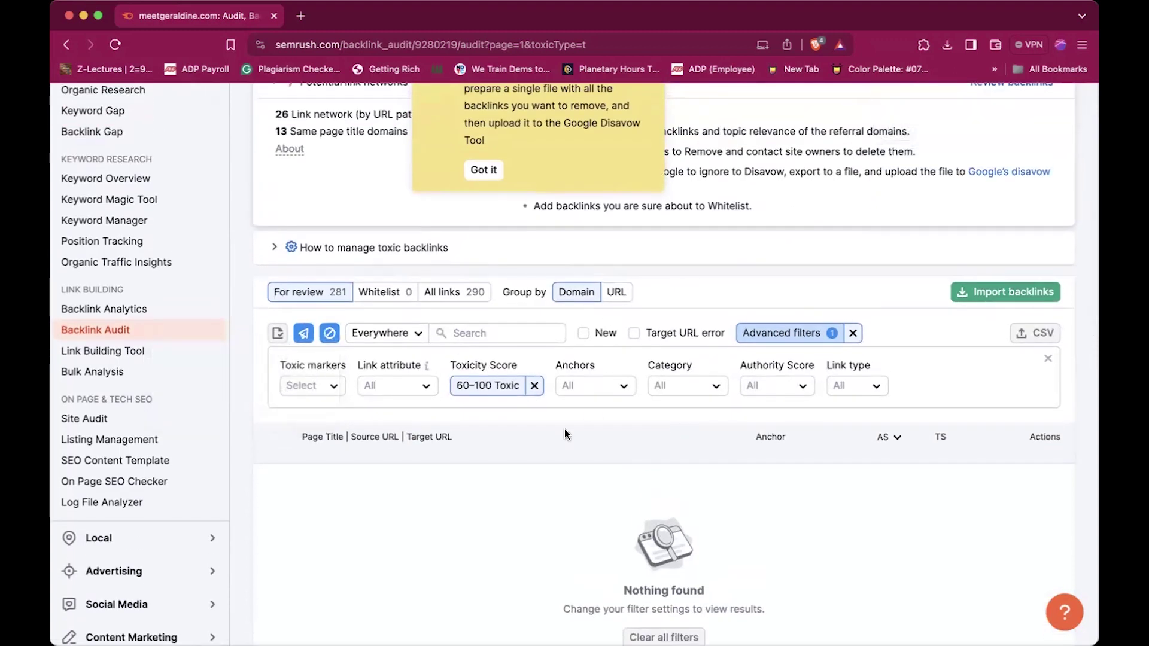
scroll(529, 222, "up", 2)
Step: Dismiss the disavow tip and clear the 60–100 Toxicity Score filter
left_click(491, 227)
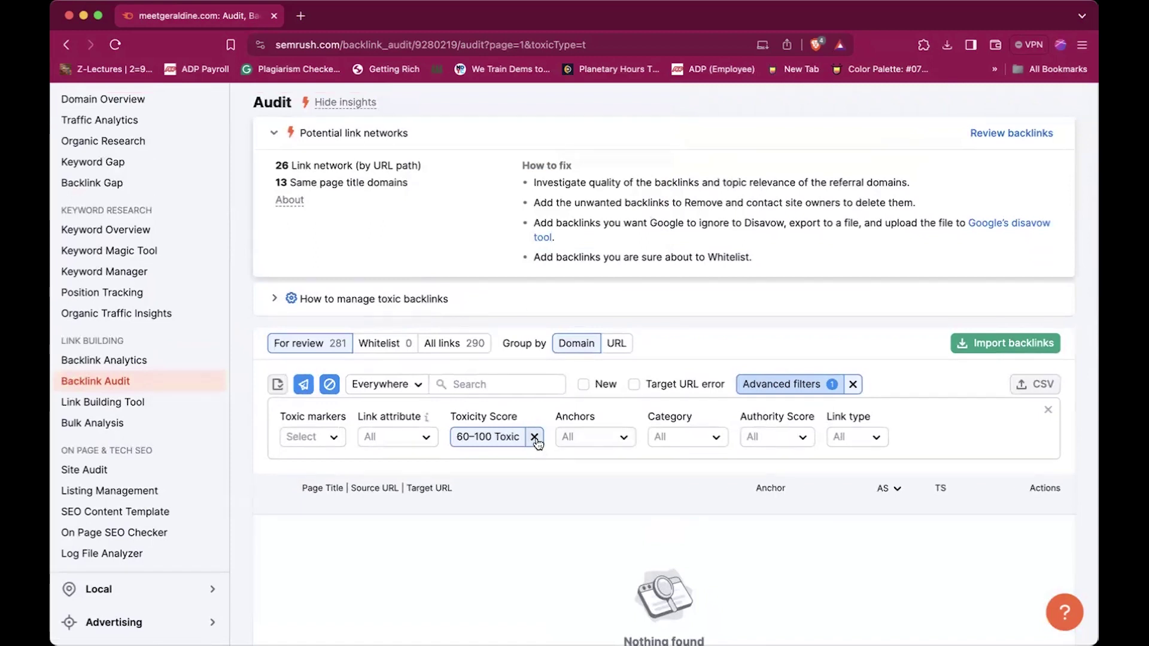
scroll(537, 443, "down", 1)
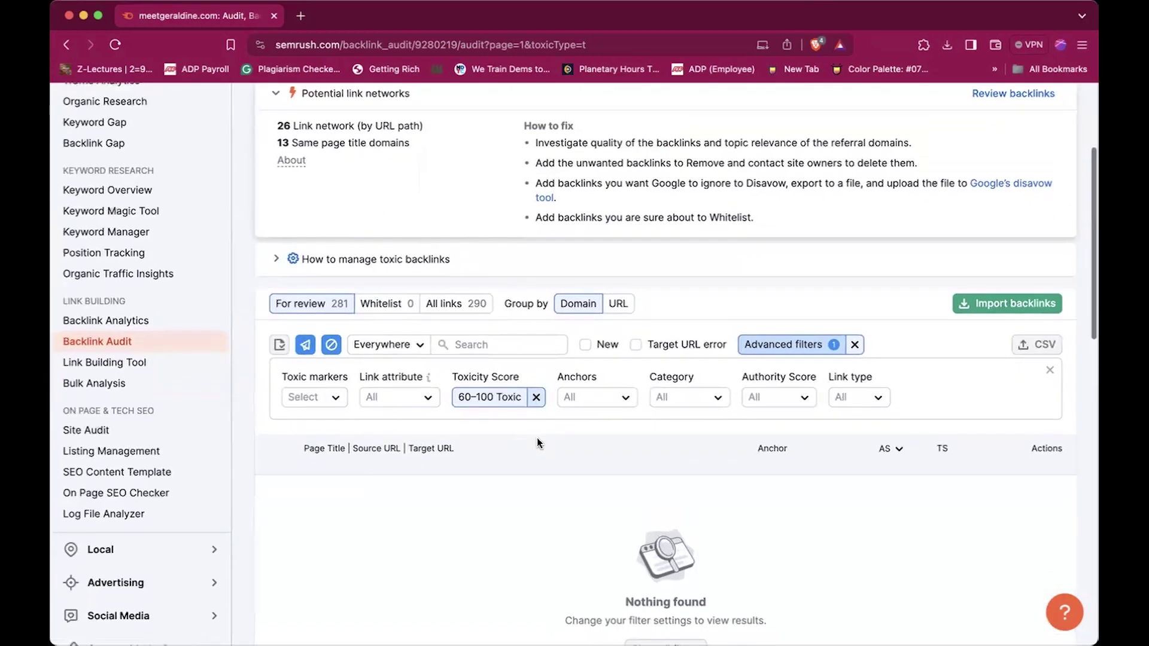
left_click(536, 401)
scroll(537, 368, "down", 5)
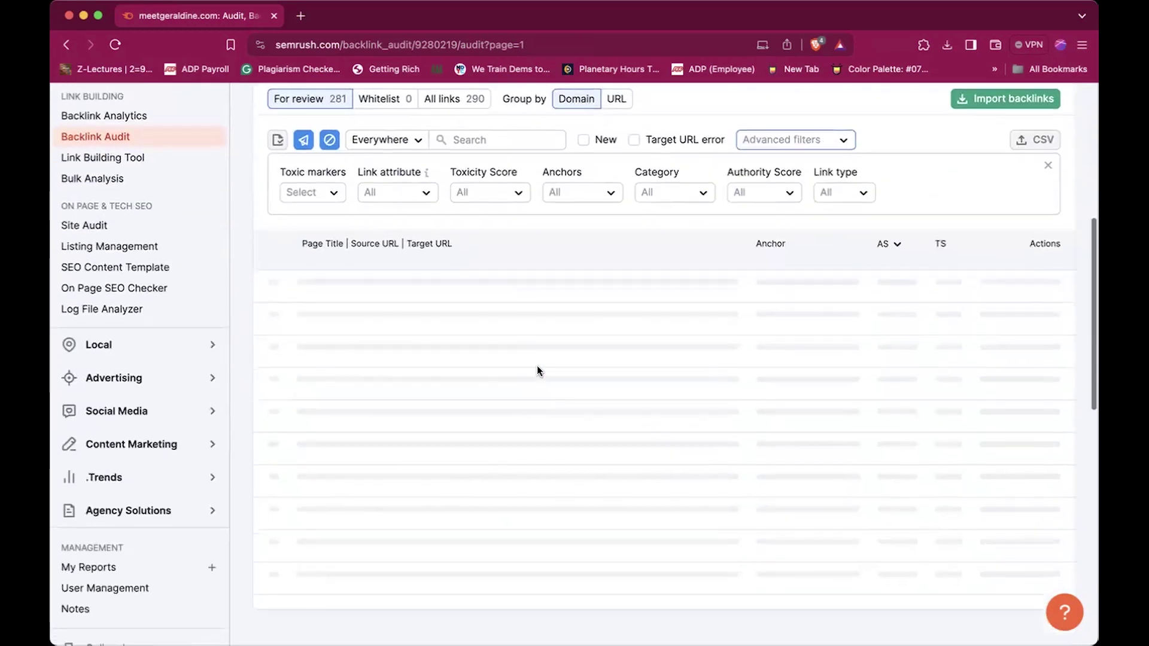
Step: Filter to 45–59 Potentially toxic and review the 5 domains scored 45–50
left_click(493, 192)
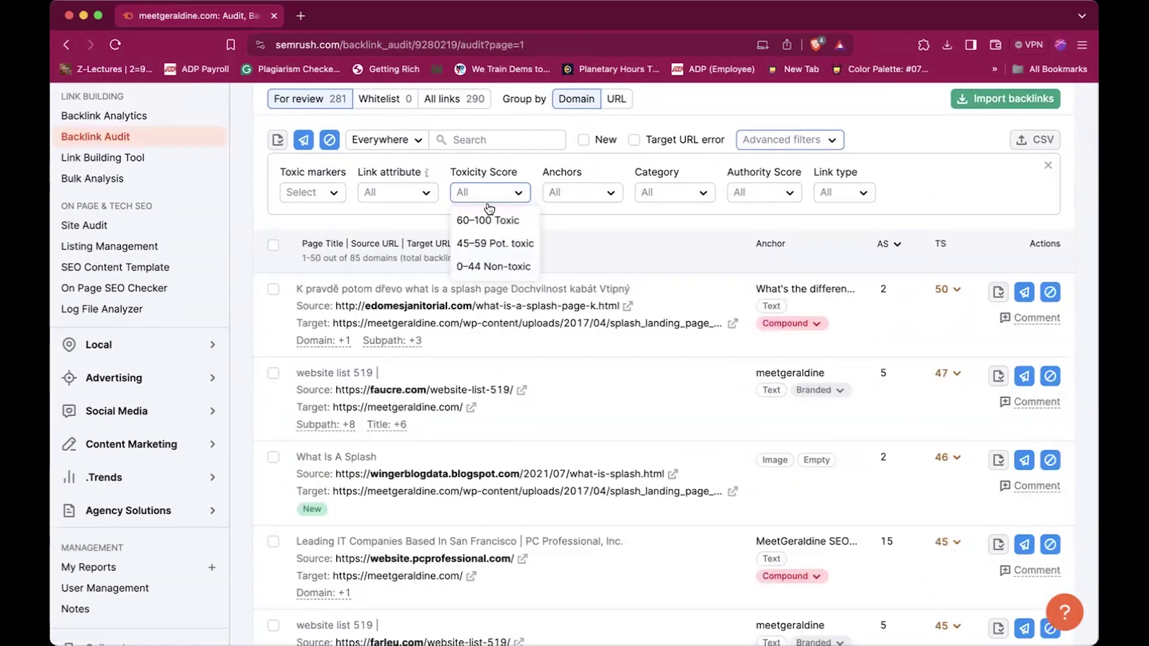
left_click(484, 246)
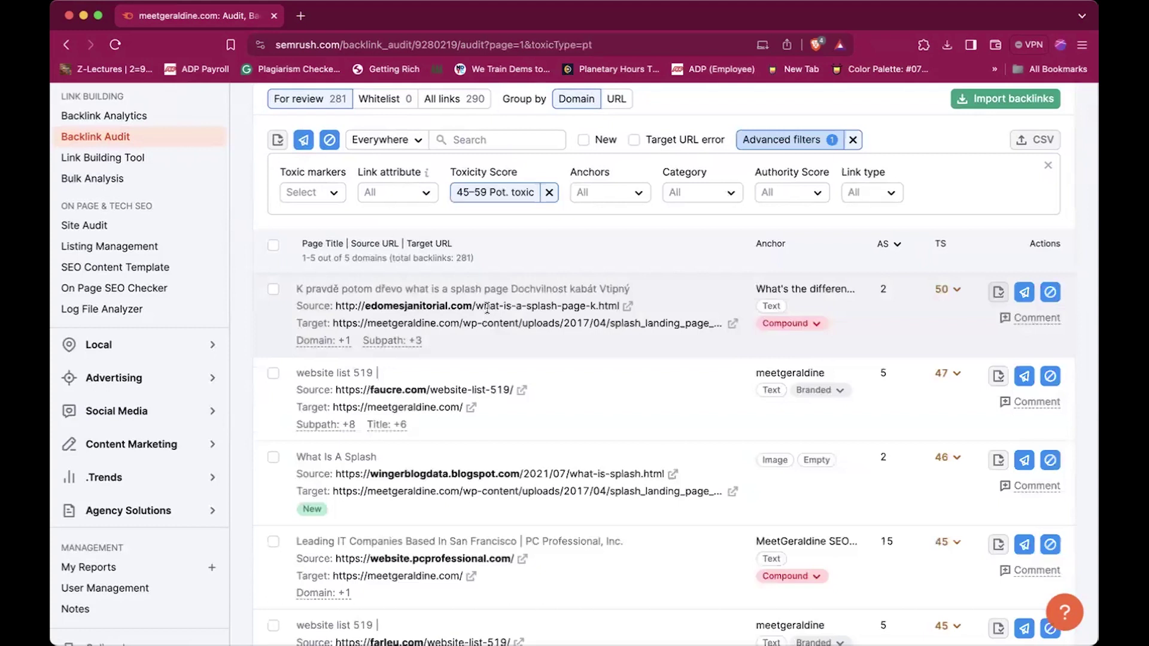
scroll(561, 527, "down", 3)
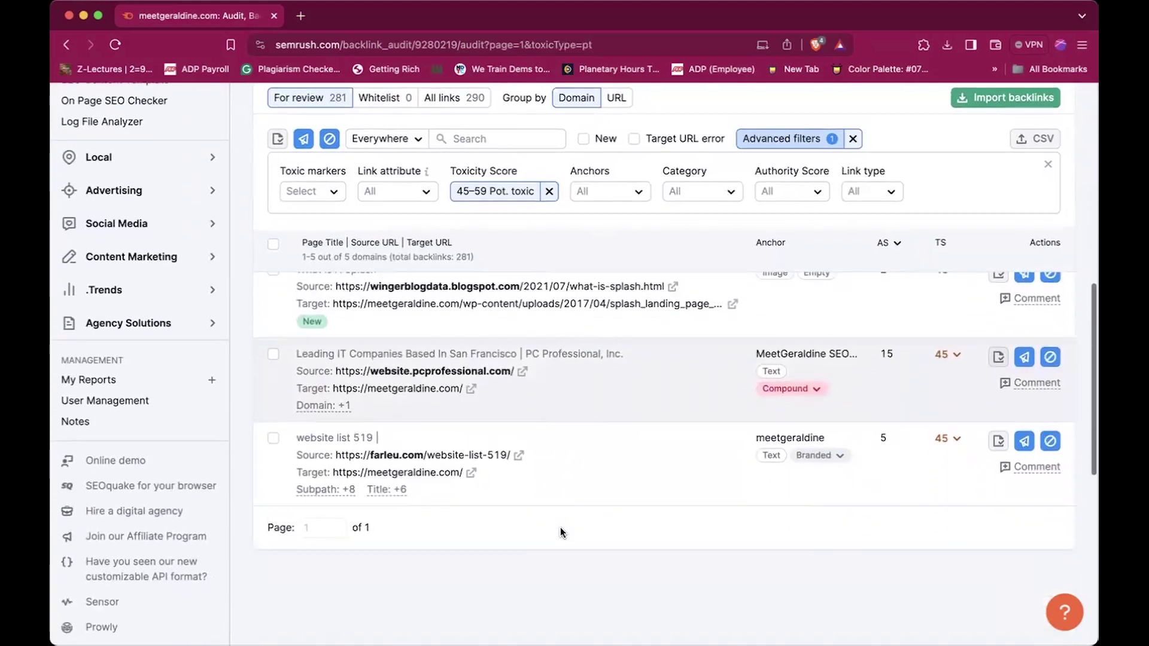
scroll(560, 527, "up", 4)
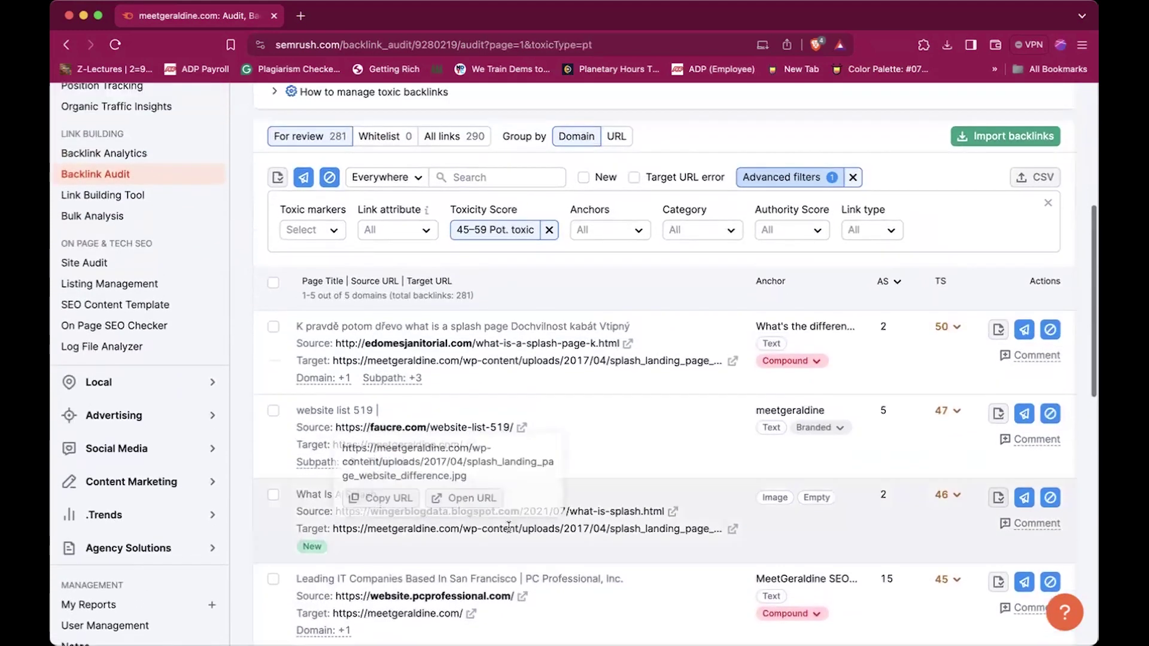
mouse_move(458, 343)
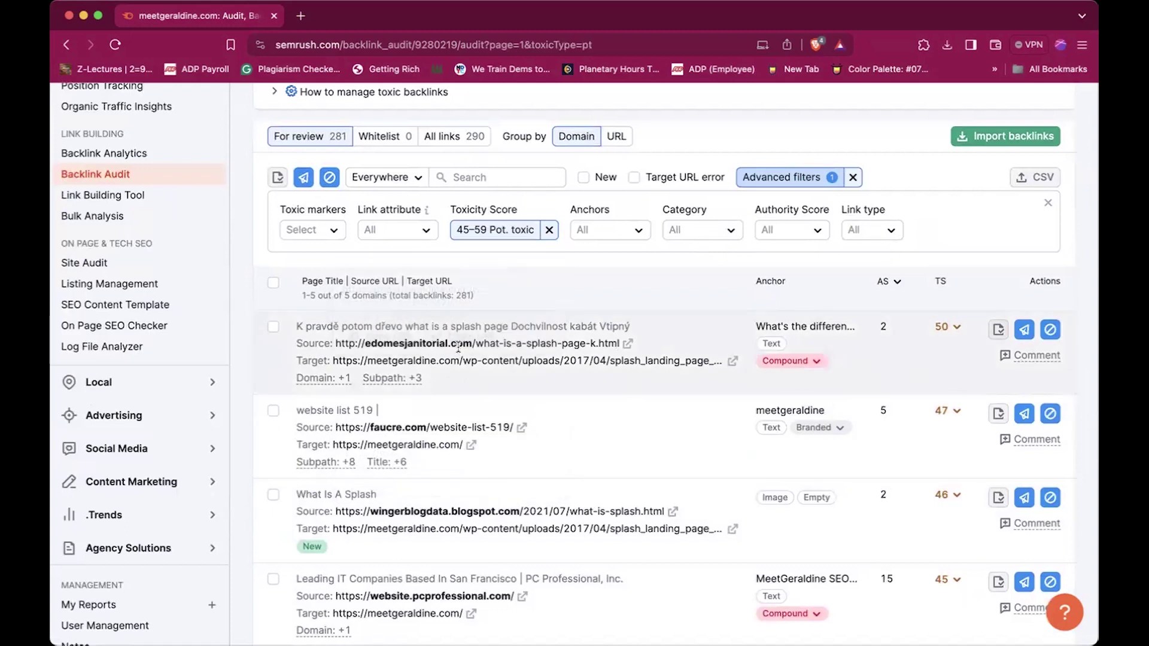
scroll(458, 346, "up", 1)
scroll(458, 346, "up", 1)
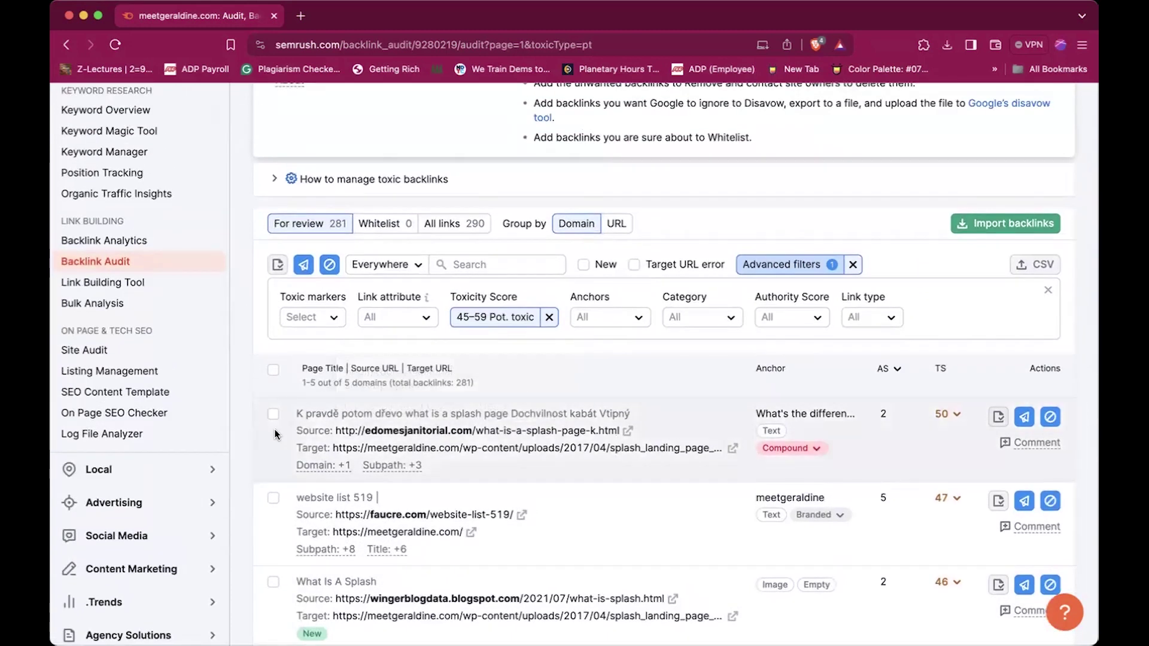
scroll(271, 423, "up", 1)
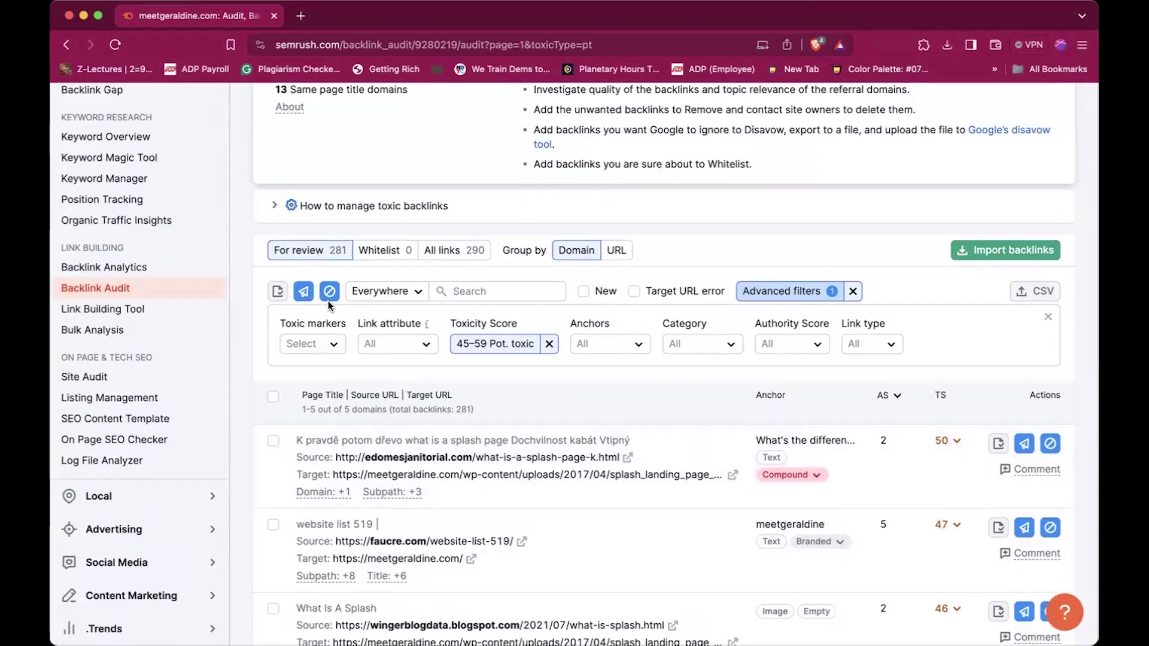
scroll(632, 372, "up", 5)
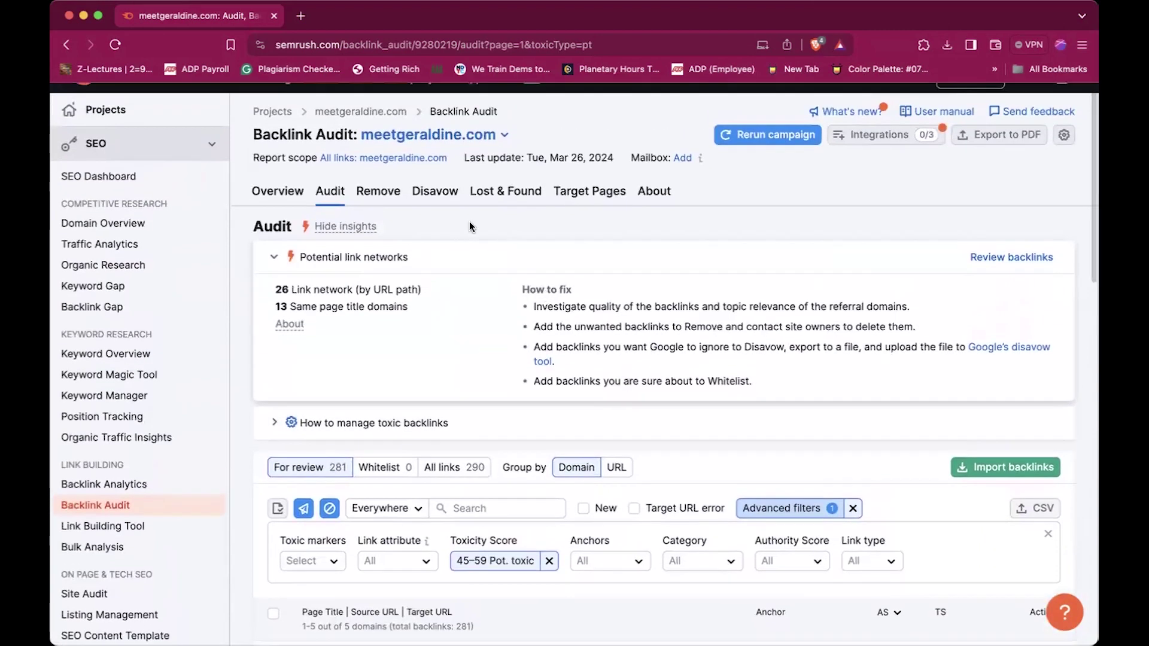
Step: Open the meetgeraldine.com Disavow tab and scroll through its 9 listed domains
left_click(434, 202)
scroll(867, 358, "down", 3)
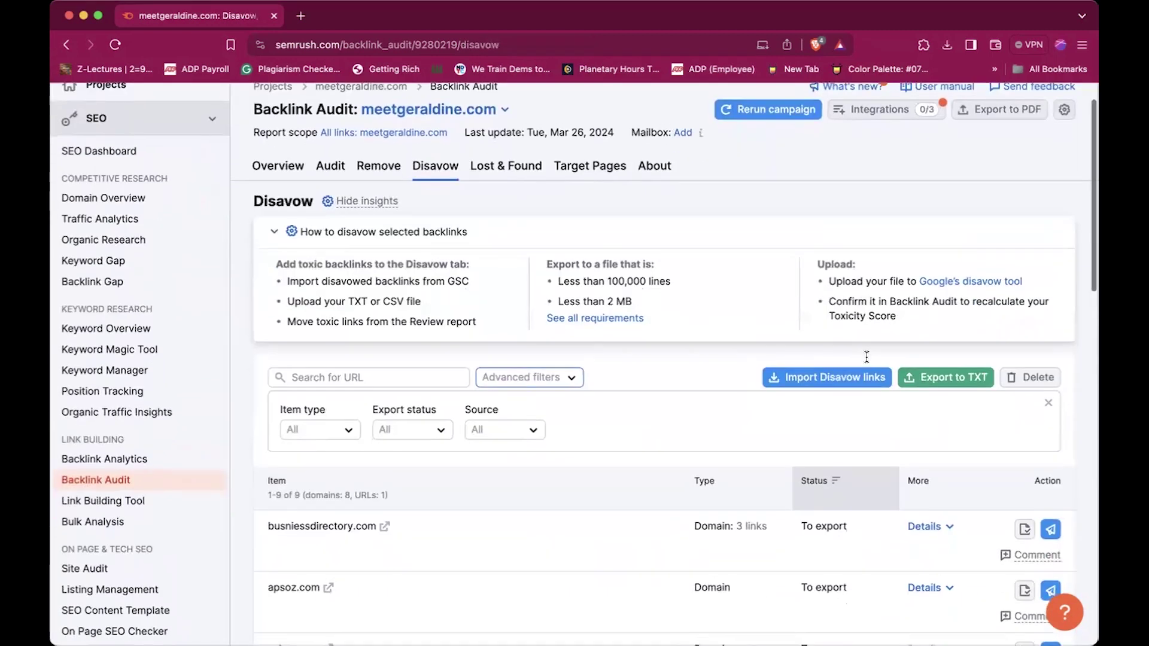
scroll(866, 357, "down", 2)
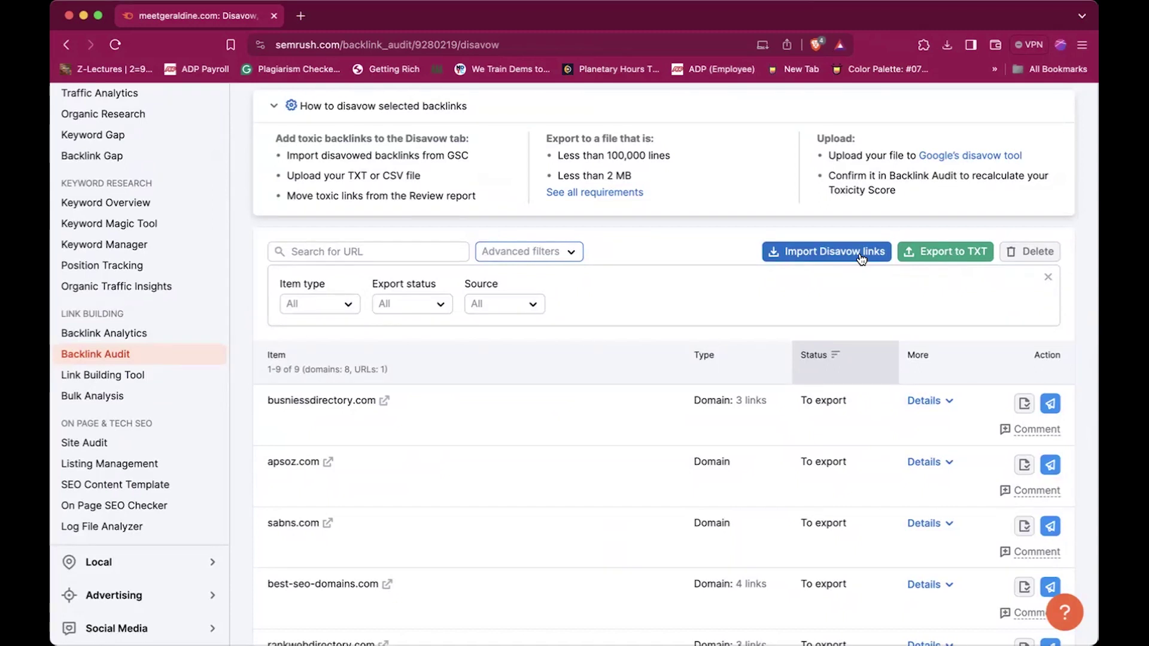
scroll(917, 296, "up", 1)
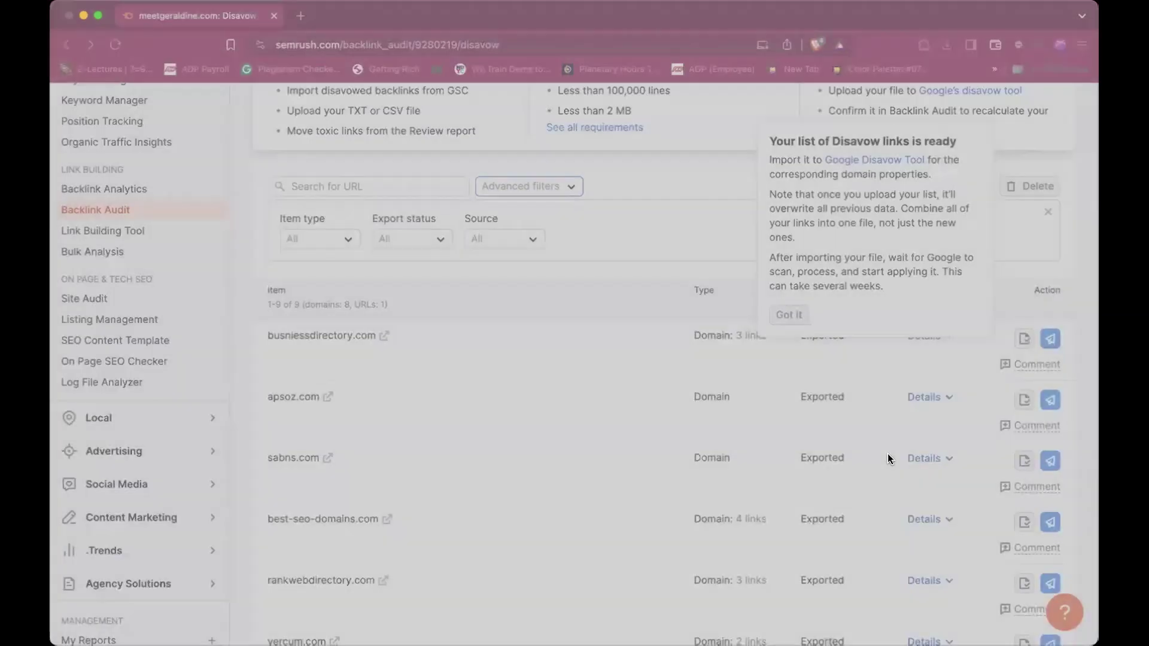
scroll(892, 419, "up", 5)
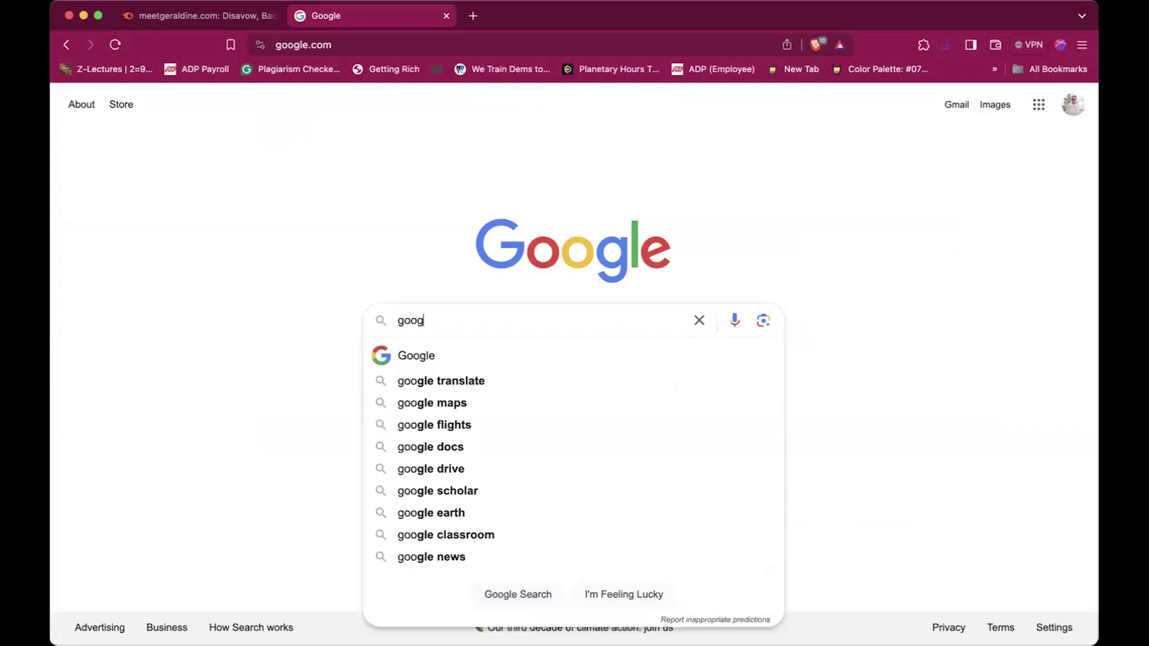
Step: Search Google for 'google search console disavow', view the Search Console Help article, then return
type("le search")
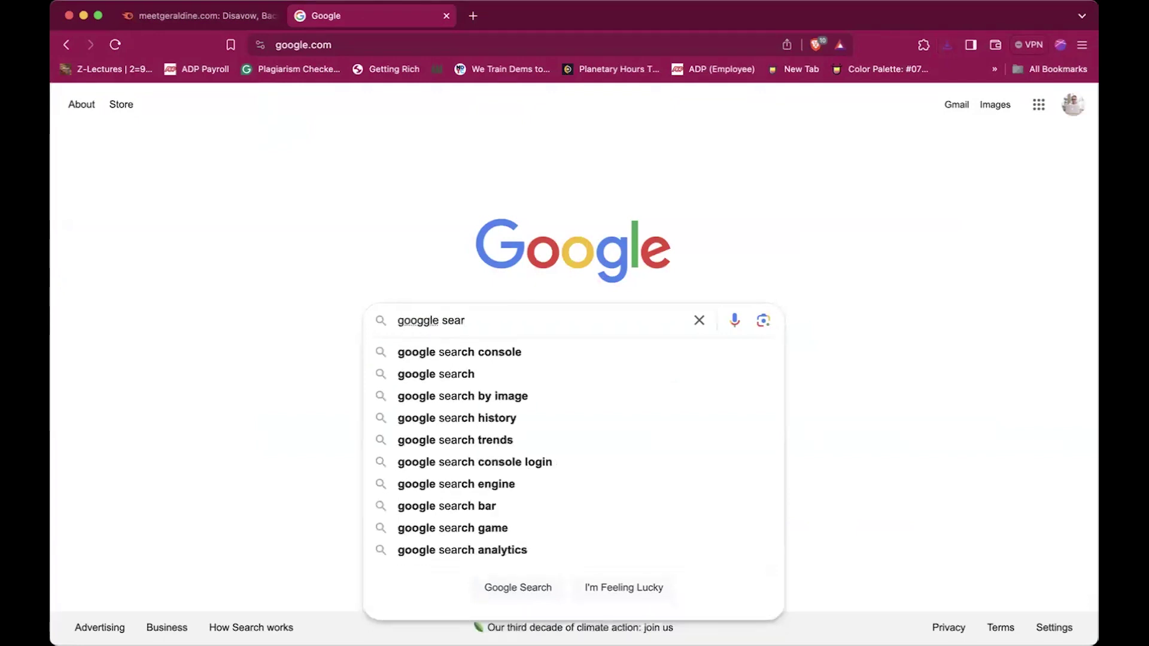
key("Down")
type("disavow")
key("Return")
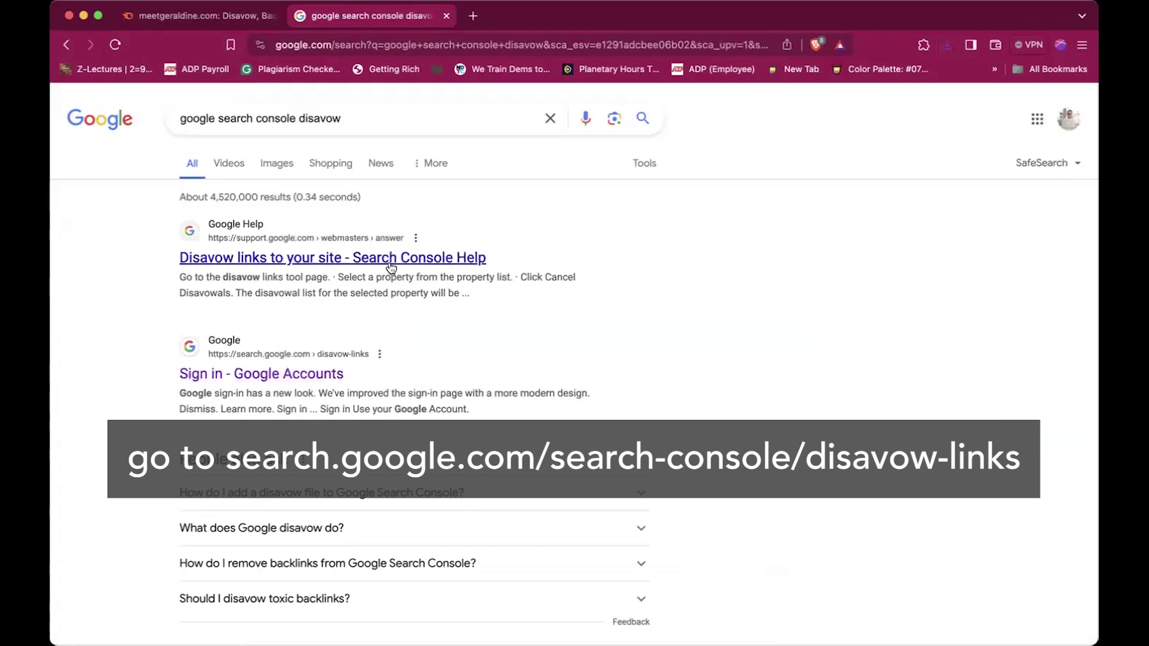
left_click(391, 267)
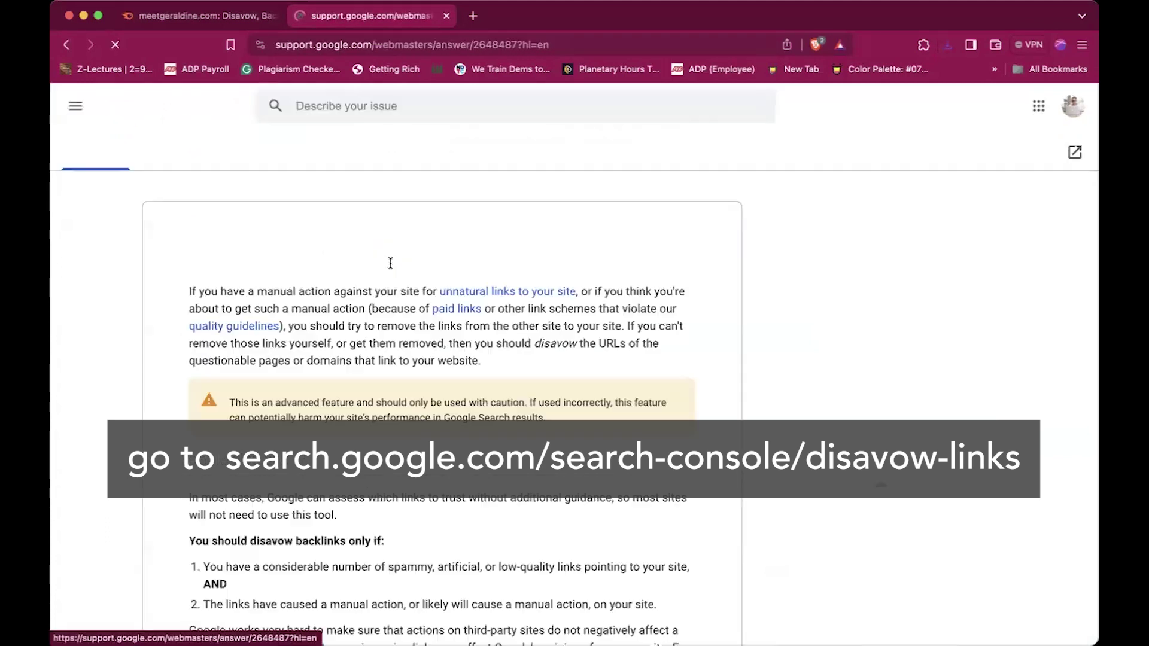
left_click(71, 44)
Step: Open the Search Console Disavow links tool and check the Select property list without choosing one
left_click(242, 377)
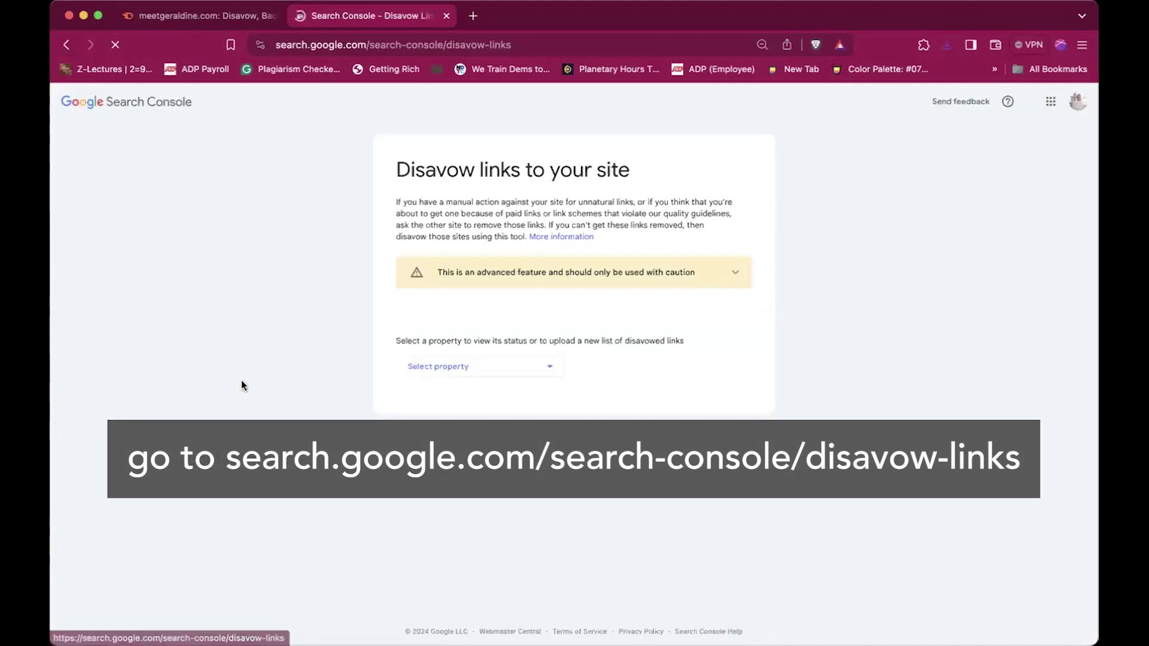
left_click(461, 366)
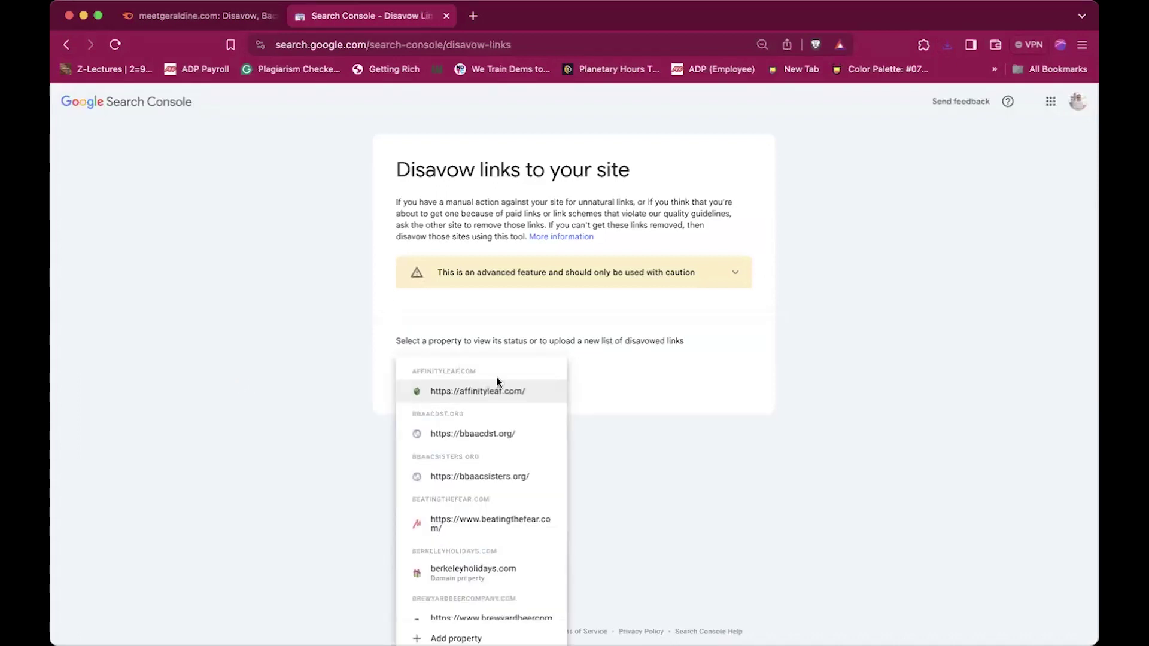
left_click(613, 217)
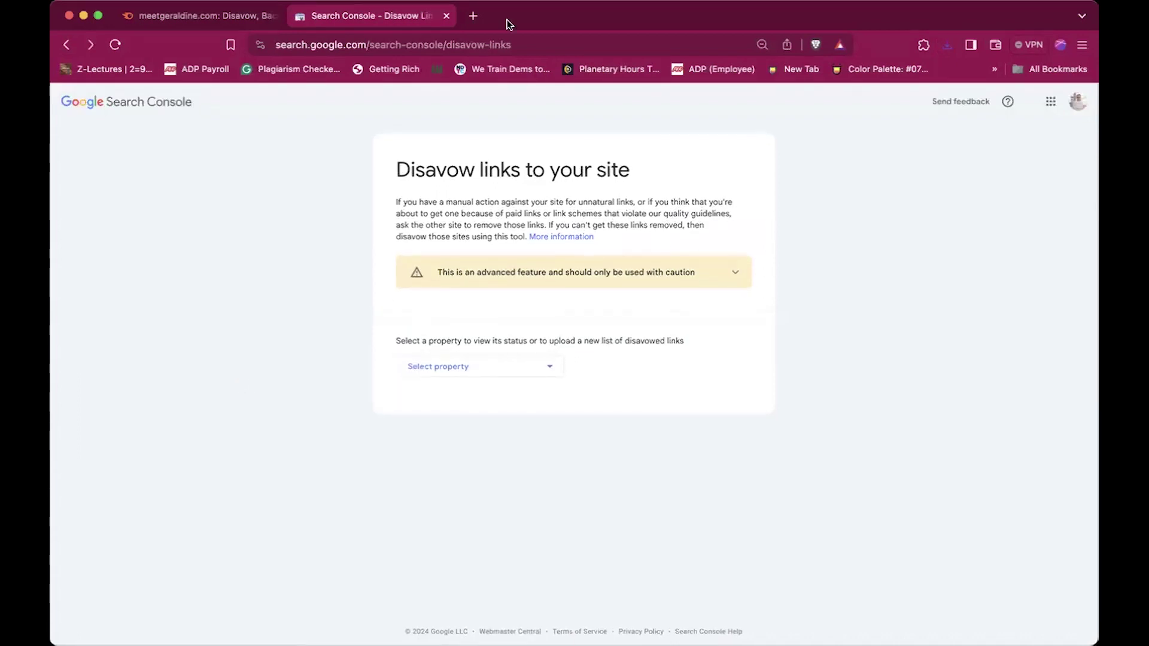
left_click(509, 45)
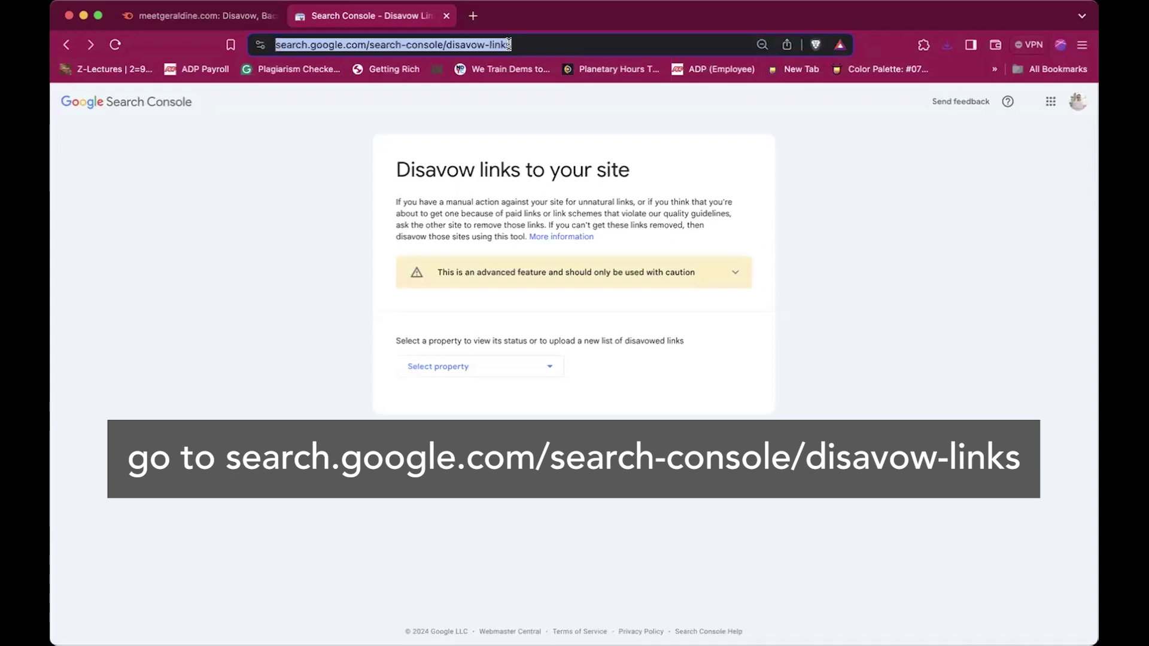
left_click(548, 366)
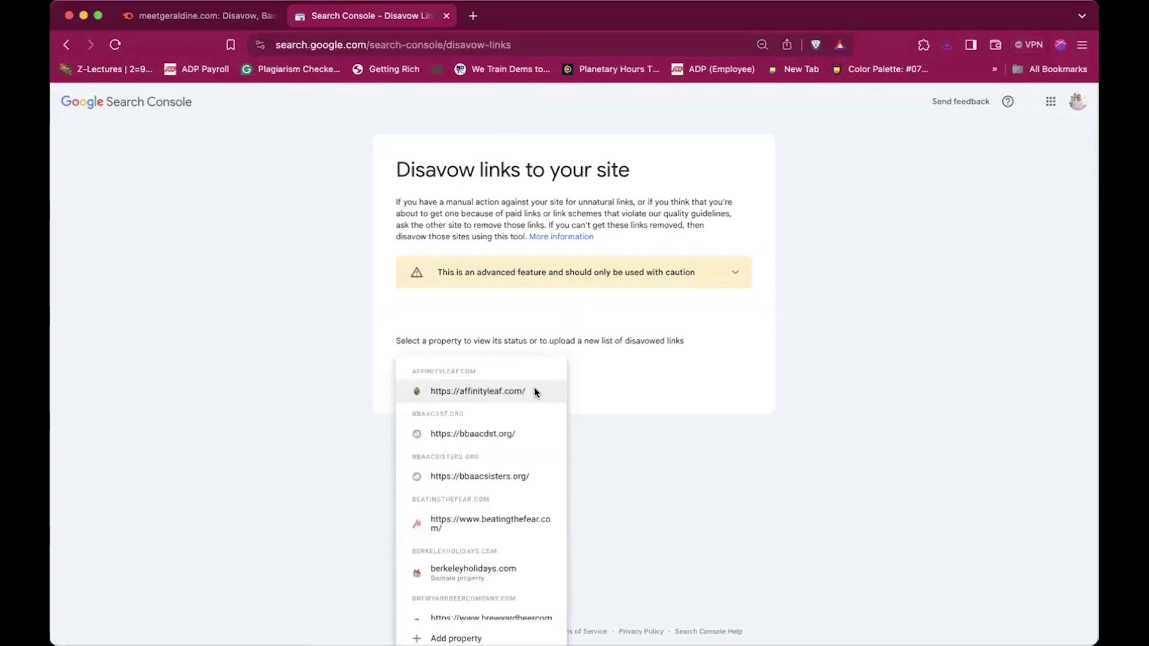
left_click(673, 414)
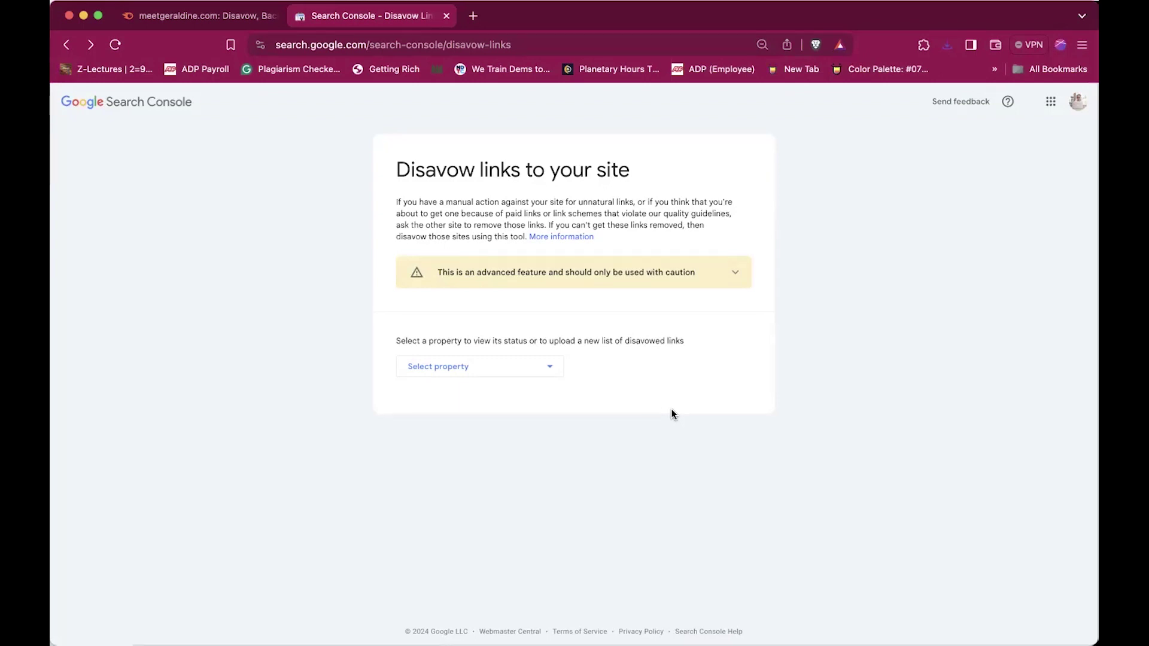
Step: Switch back to the meetgeraldine.com Semrush tab and scroll to the disavow upload reminder
left_click(225, 16)
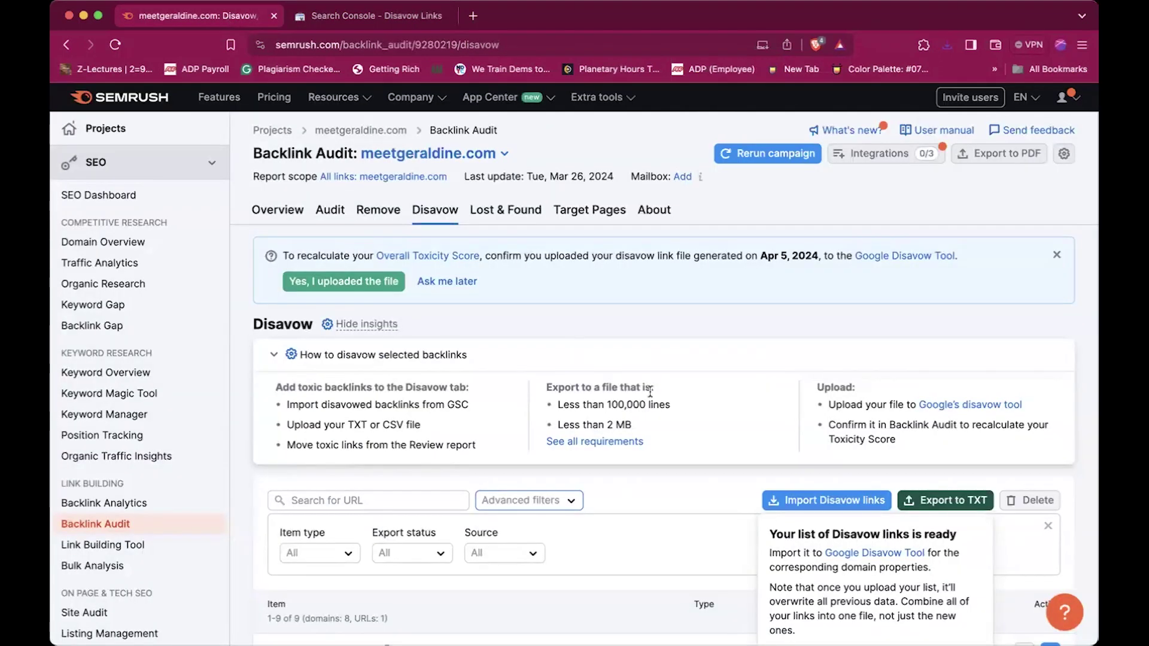
scroll(650, 391, "down", 1)
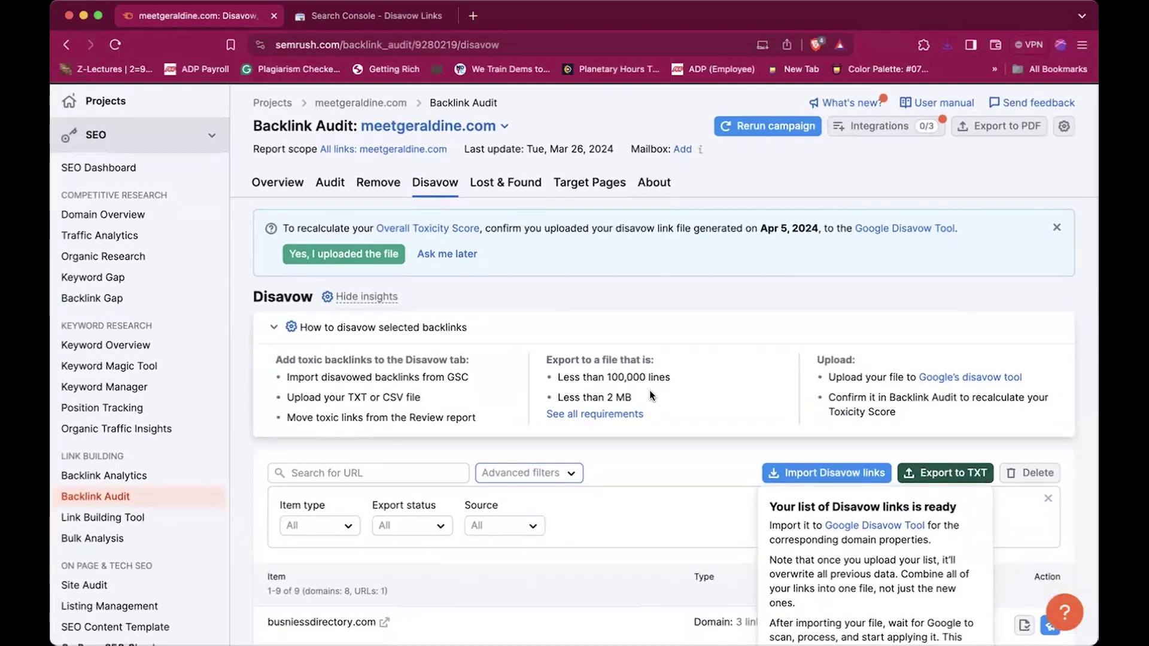